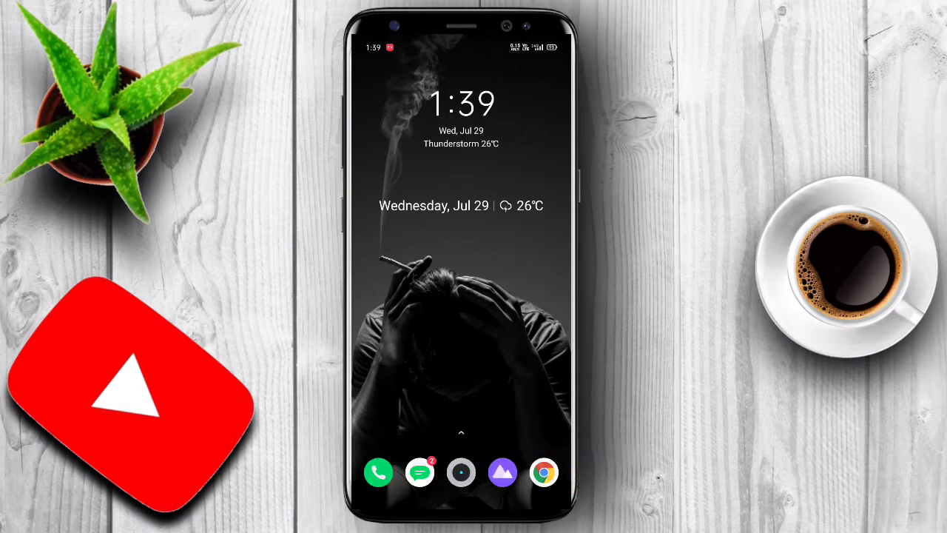
Step: Drag the Rush app from the app drawer onto the home screen, then reopen the drawer
left_click_drag(460, 429, 460, 222)
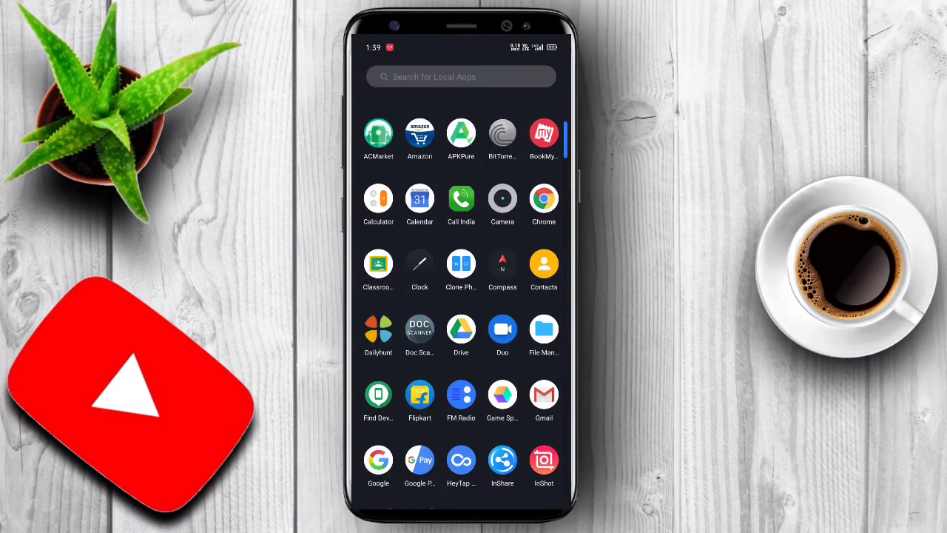
scroll(461, 311, "down", 10)
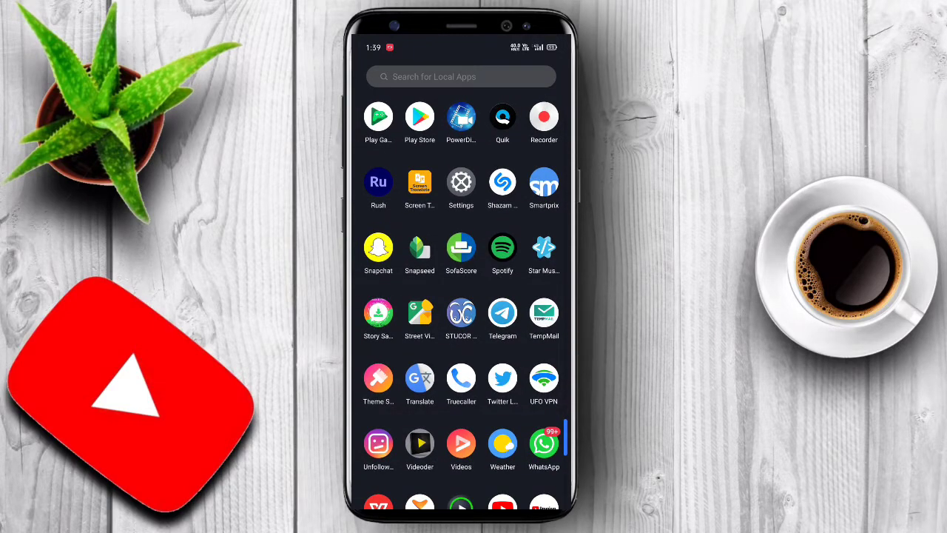
left_click_drag(378, 182, 378, 255)
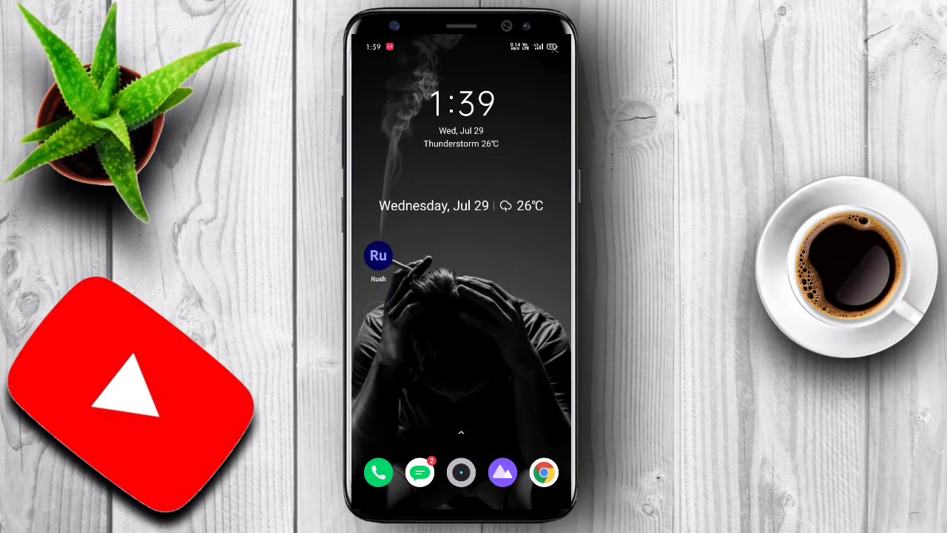
left_click_drag(461, 429, 460, 222)
scroll(461, 296, "down", 5)
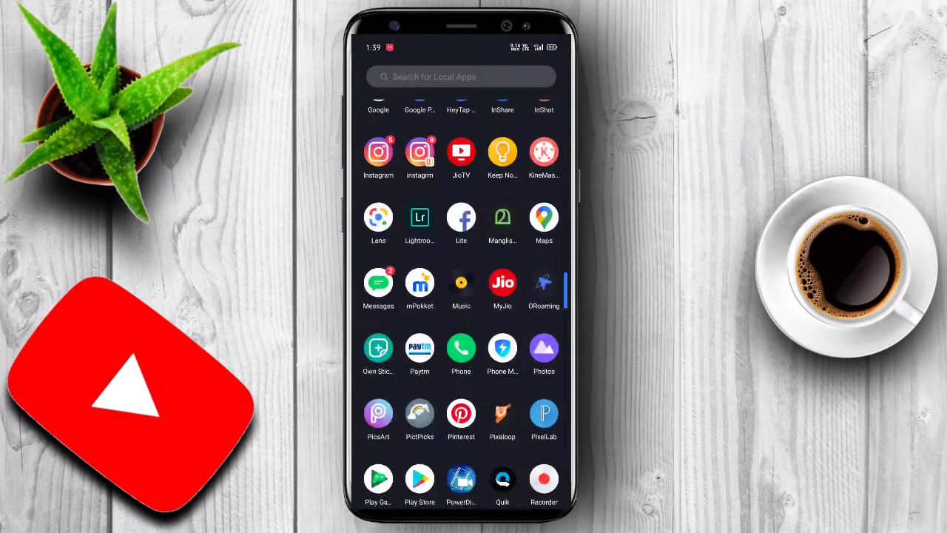
scroll(461, 296, "down", 3)
Step: Rerun the 'adobe rush premiere' search in Google Play and browse the results
left_click(378, 271)
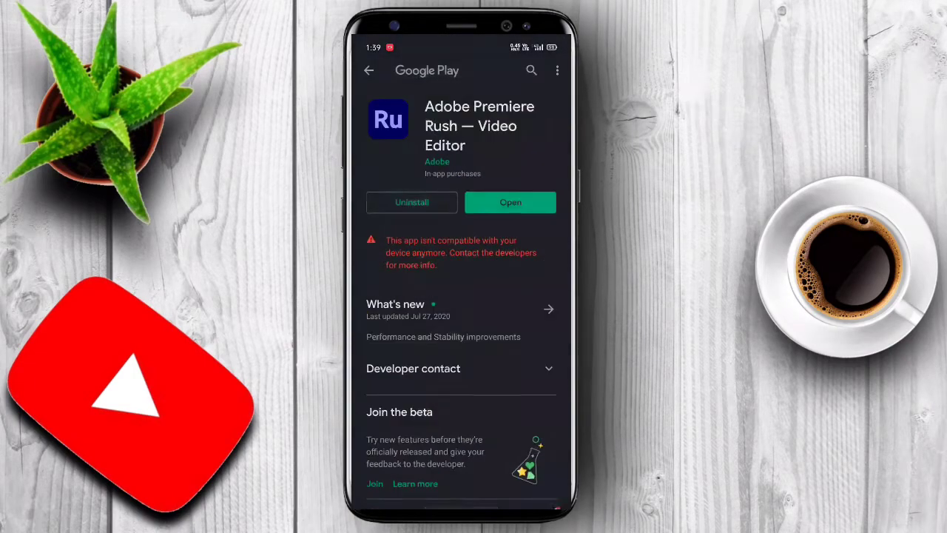
left_click(368, 70)
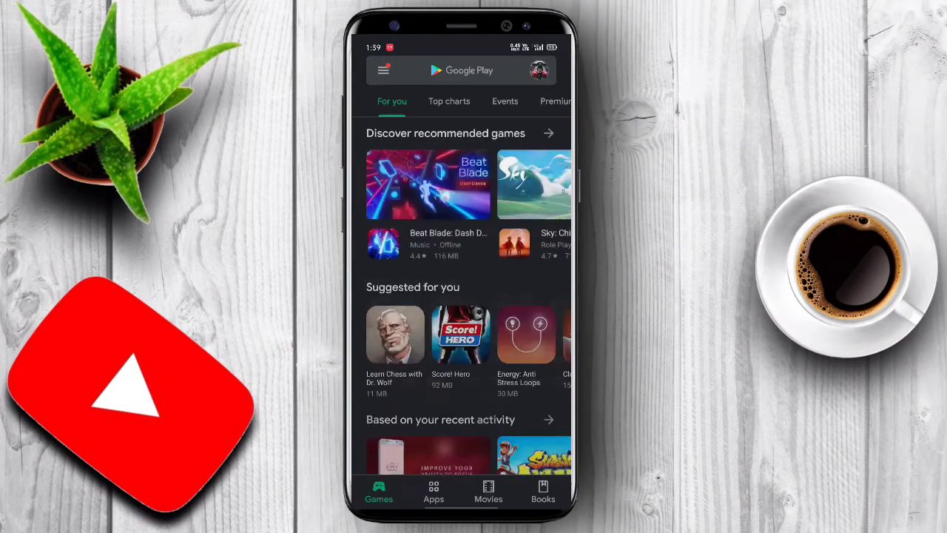
left_click(450, 71)
left_click(434, 104)
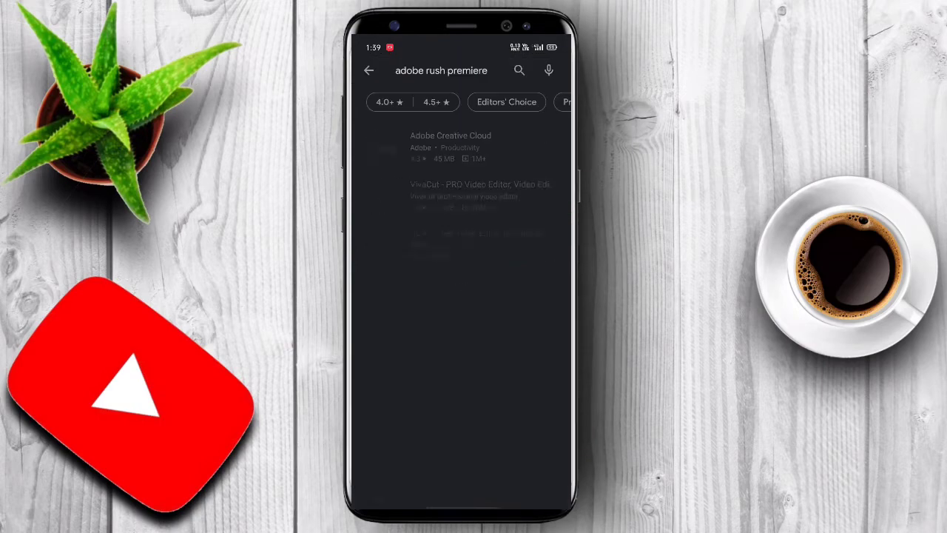
scroll(461, 295, "down", 5)
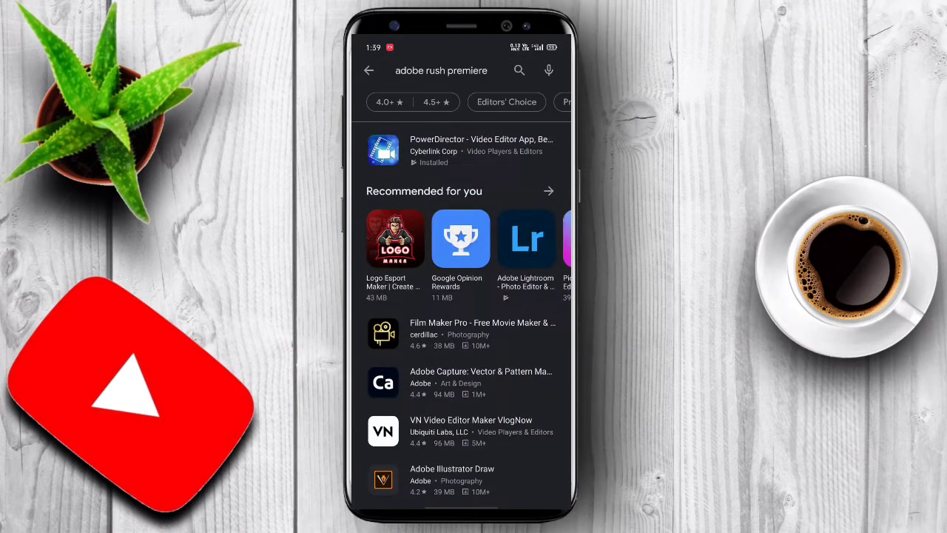
scroll(460, 311, "up", 5)
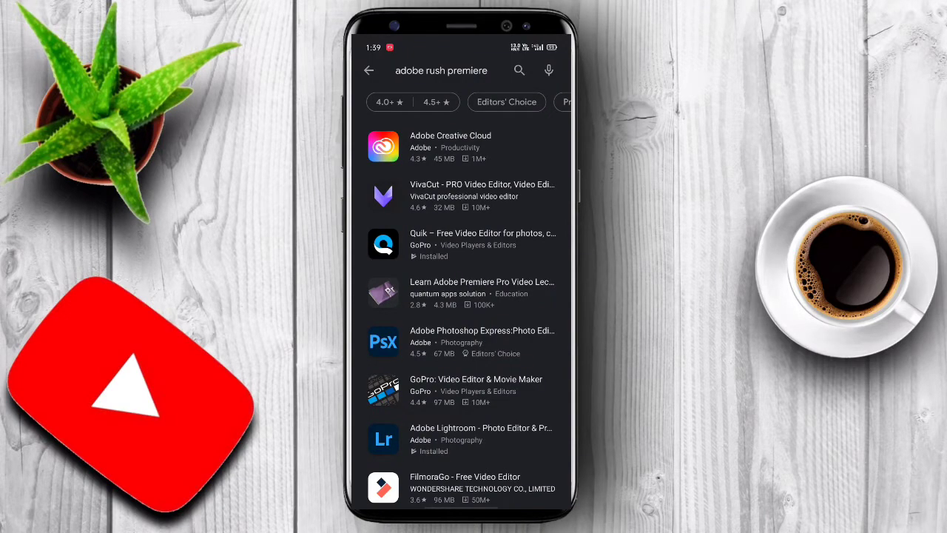
scroll(460, 315, "down", 3)
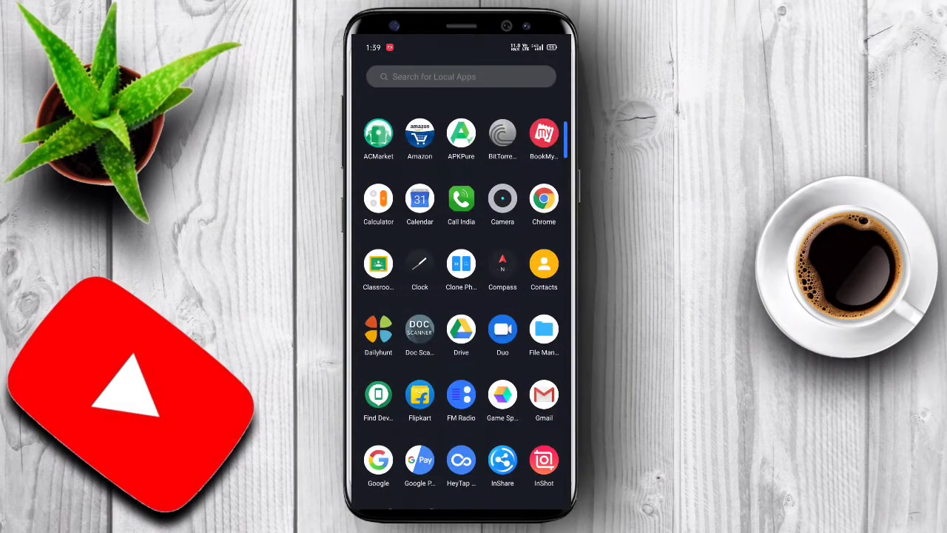
Step: In Chrome, open the Google Play listing for Adobe Premiere Rush and scroll through it
left_click(543, 198)
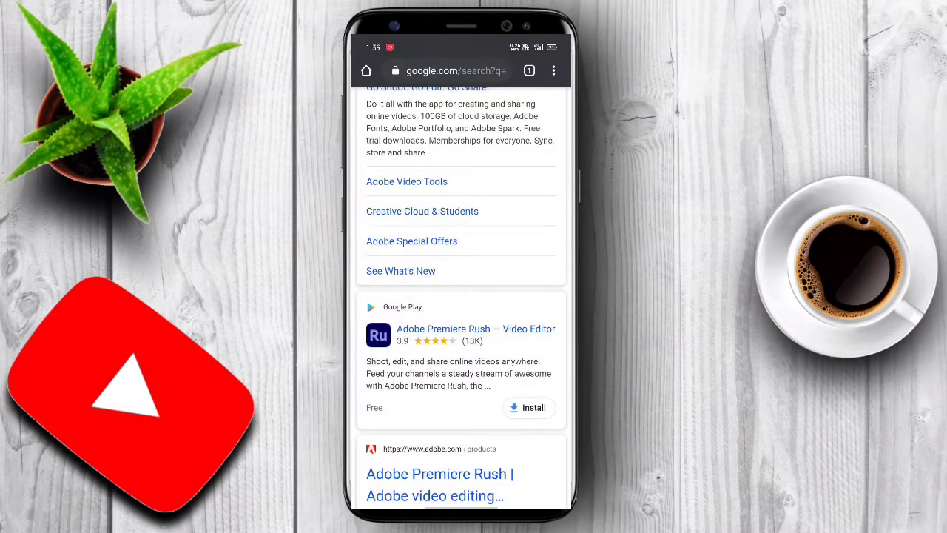
scroll(461, 296, "up", 3)
scroll(461, 296, "down", 5)
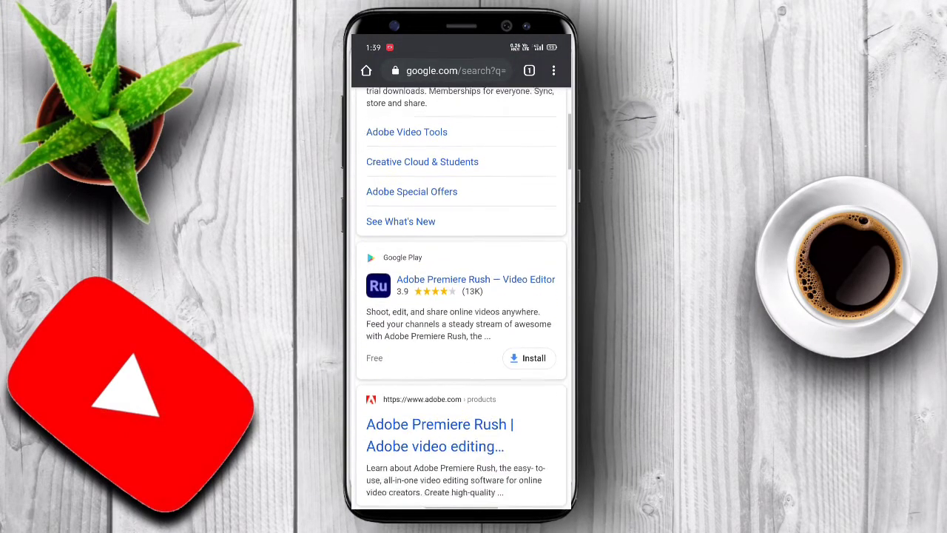
left_click(475, 251)
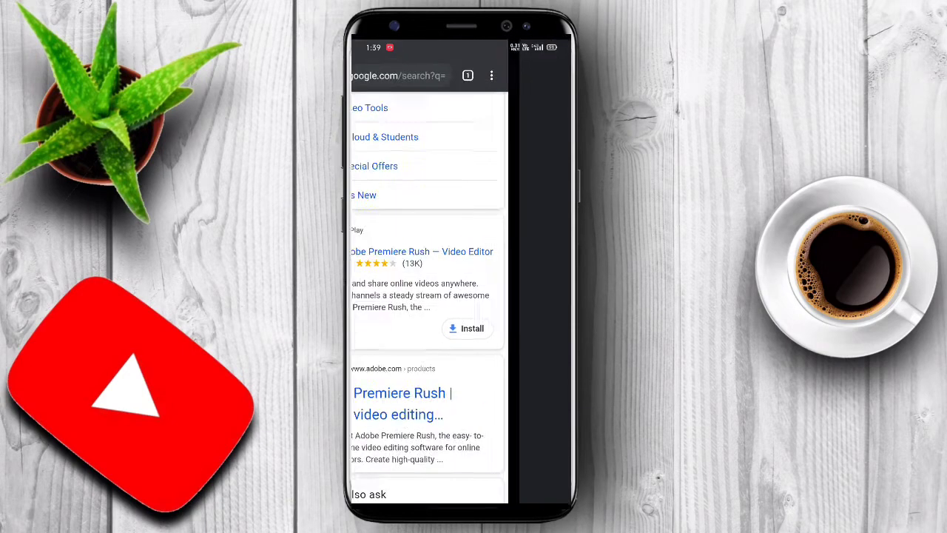
scroll(460, 296, "down", 3)
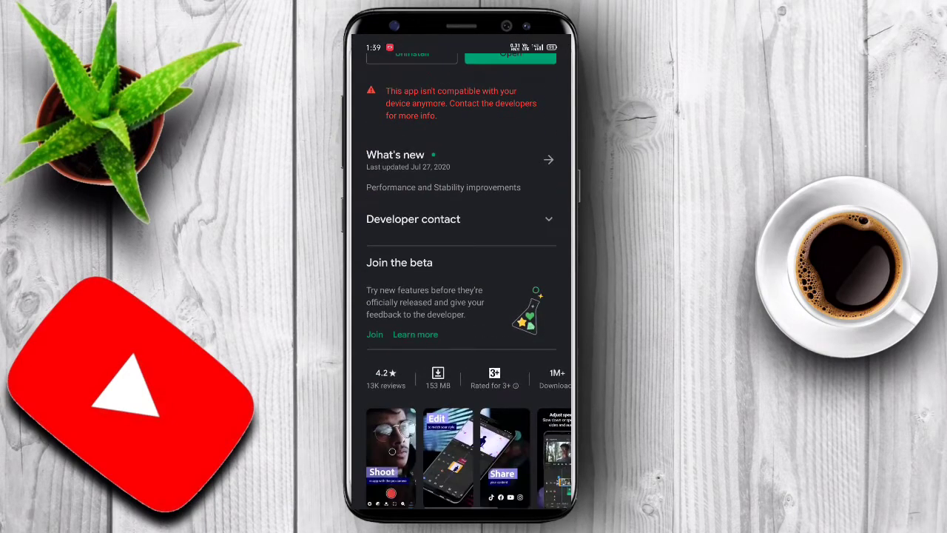
scroll(461, 296, "up", 3)
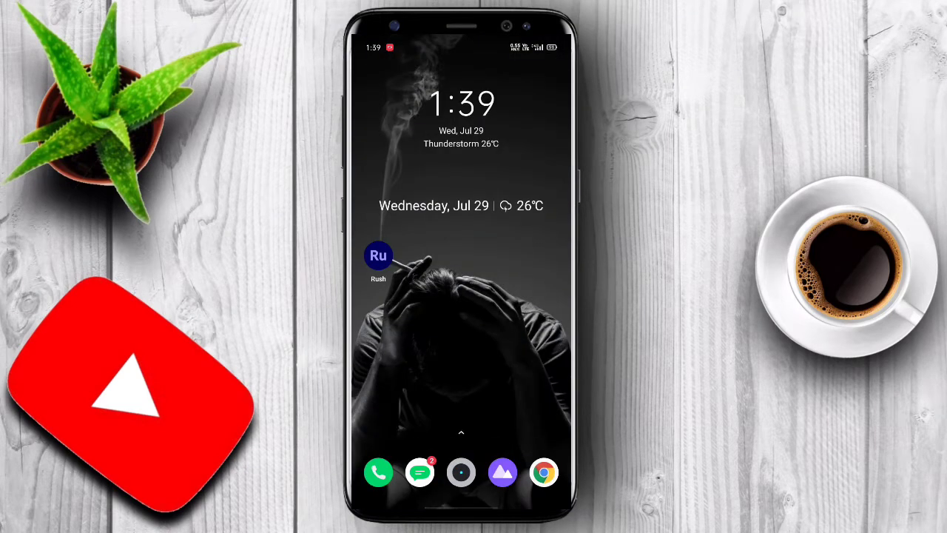
Step: Move the Rush shortcut, then go to apkpure.com in Chrome by typing 'apk'
mouse_move(378, 255)
left_mouse_down()
mouse_move(459, 310)
mouse_move(378, 255)
left_mouse_up()
left_click_drag(460, 414, 461, 222)
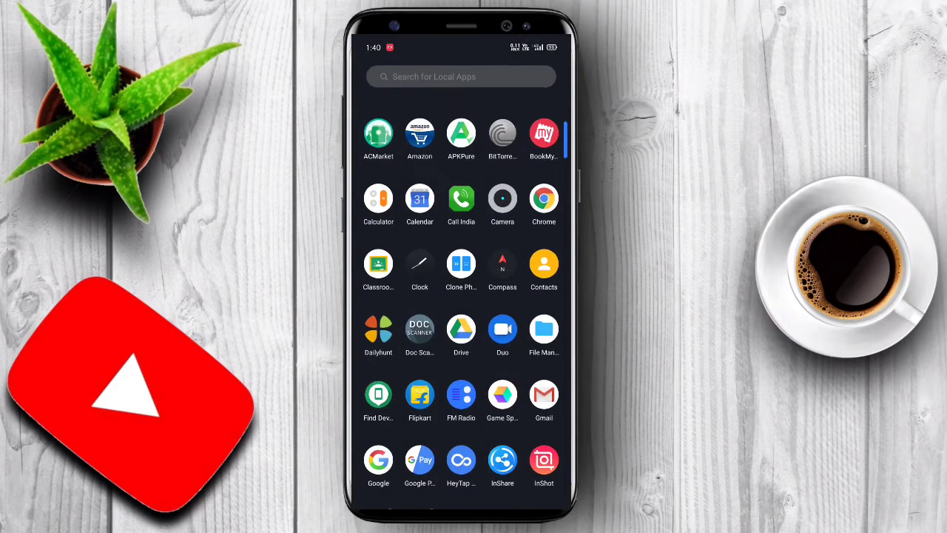
left_click(543, 198)
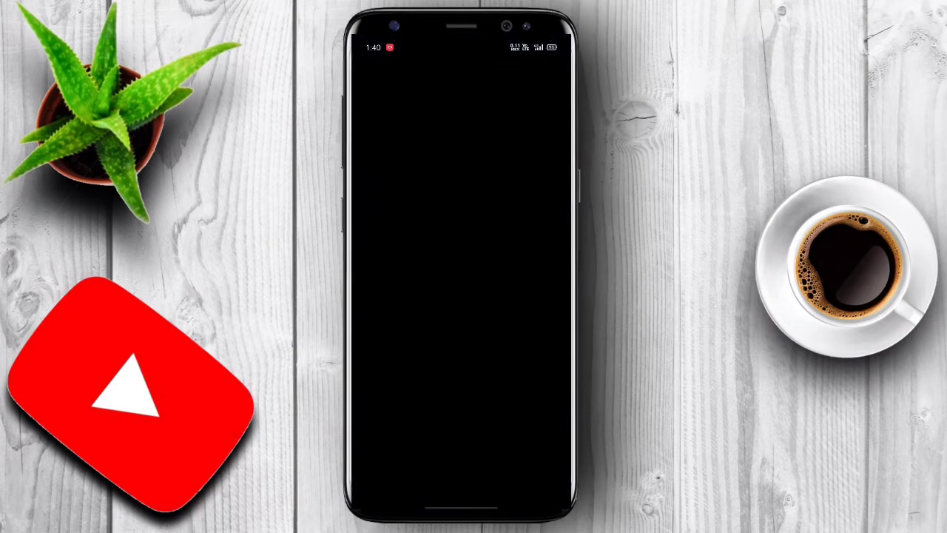
left_click(454, 70)
type("a")
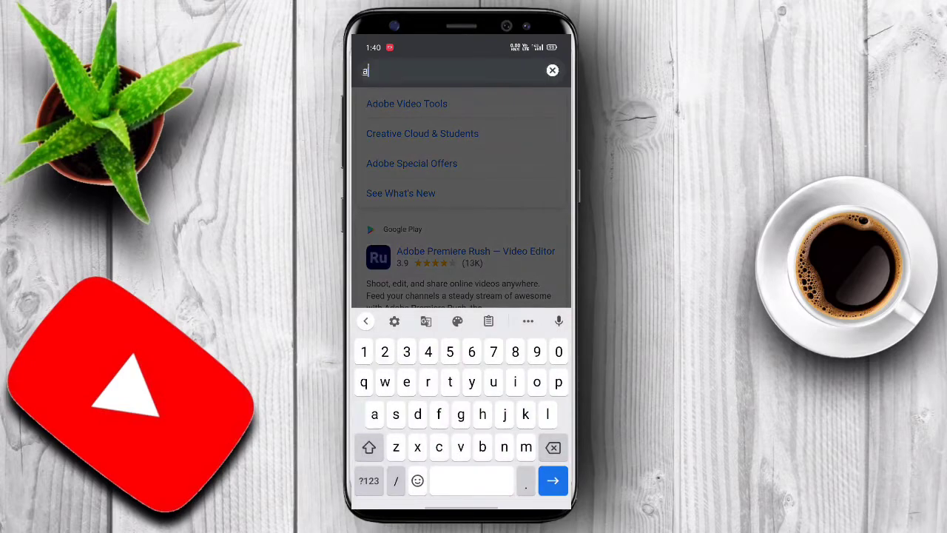
type("pk")
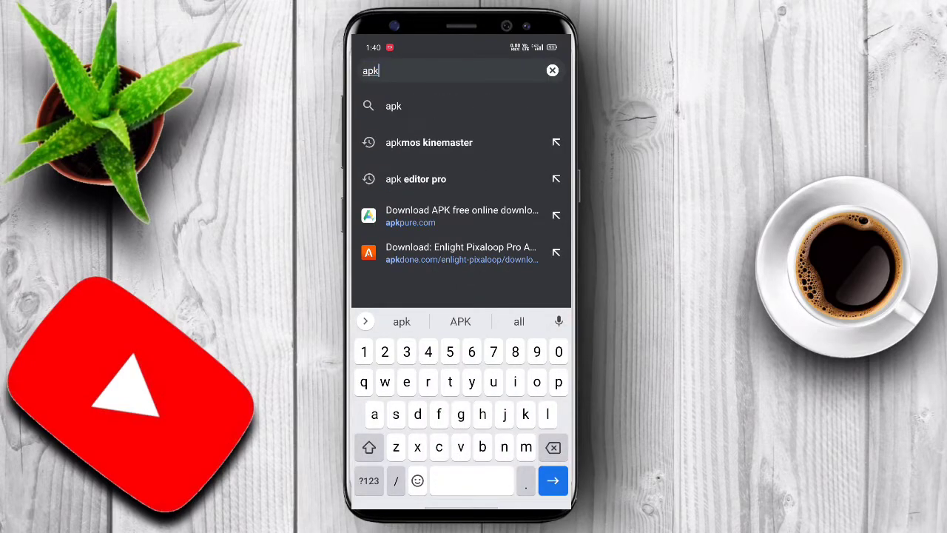
left_click(461, 215)
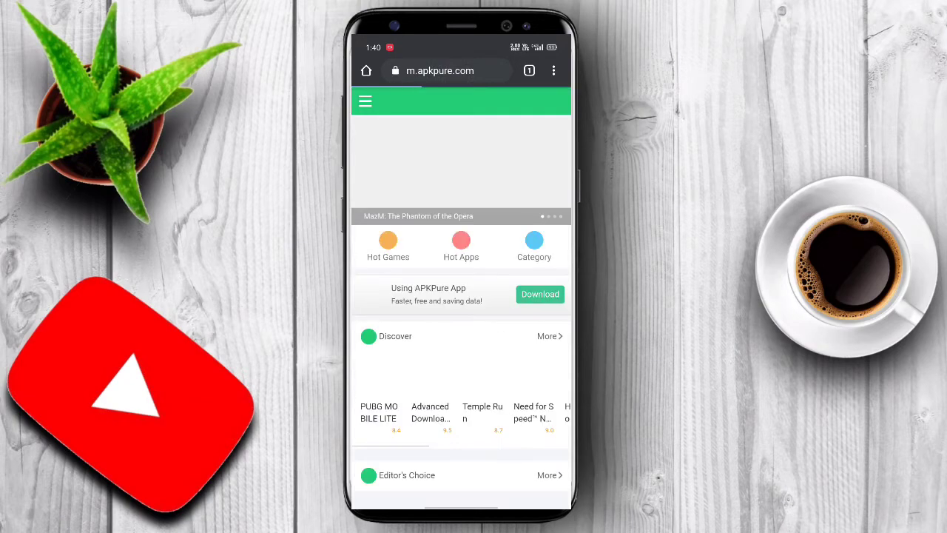
Step: Browse the APKPure mobile home page, opening and closing its navigation list
scroll(461, 295, "down", 2)
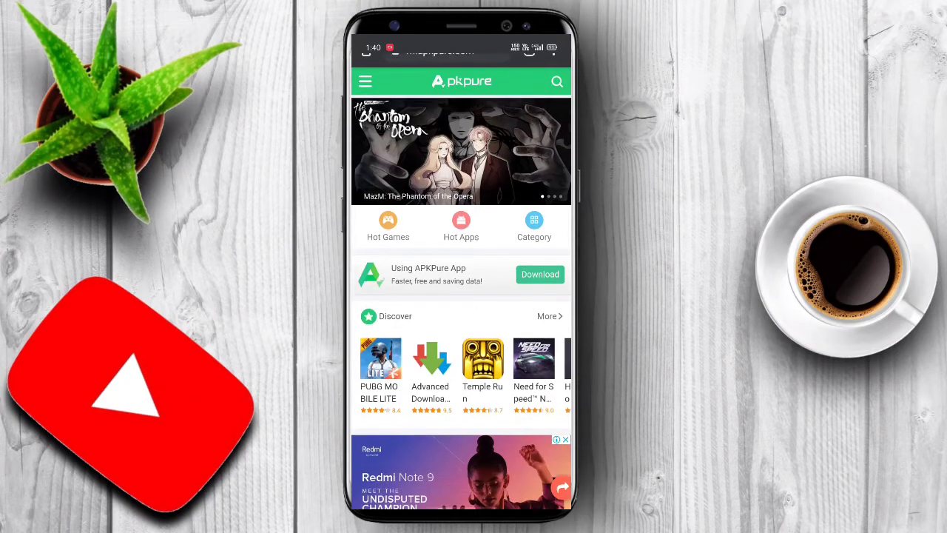
scroll(461, 296, "down", 8)
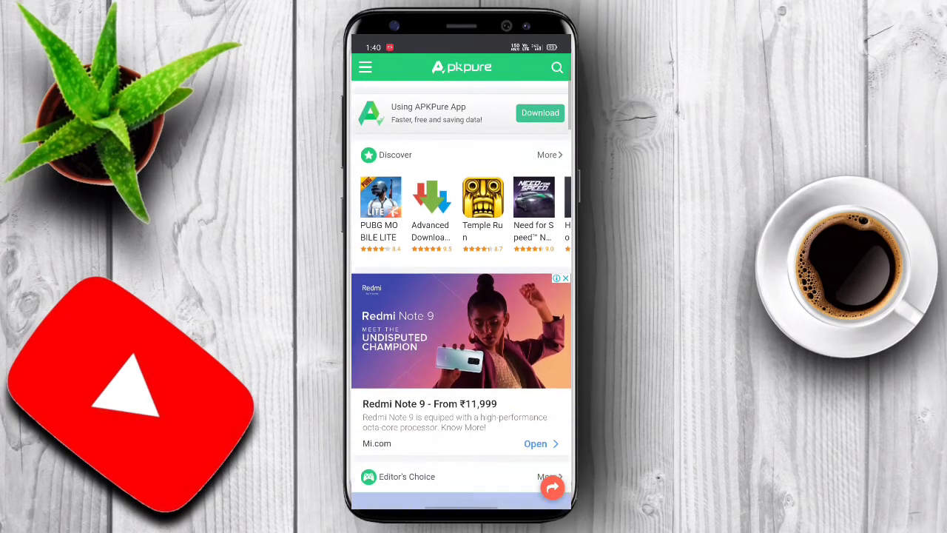
scroll(461, 296, "up", 2)
scroll(461, 296, "up", 10)
left_click(364, 101)
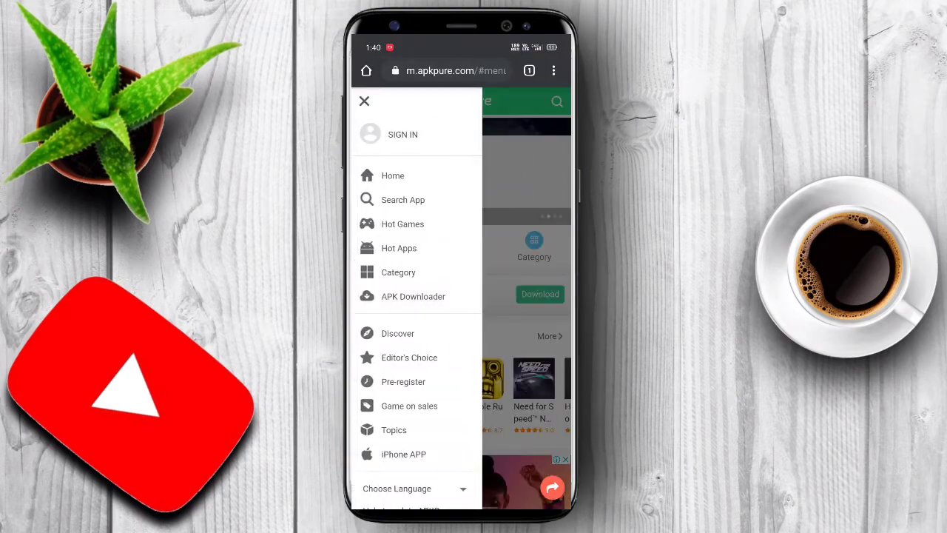
left_click(365, 101)
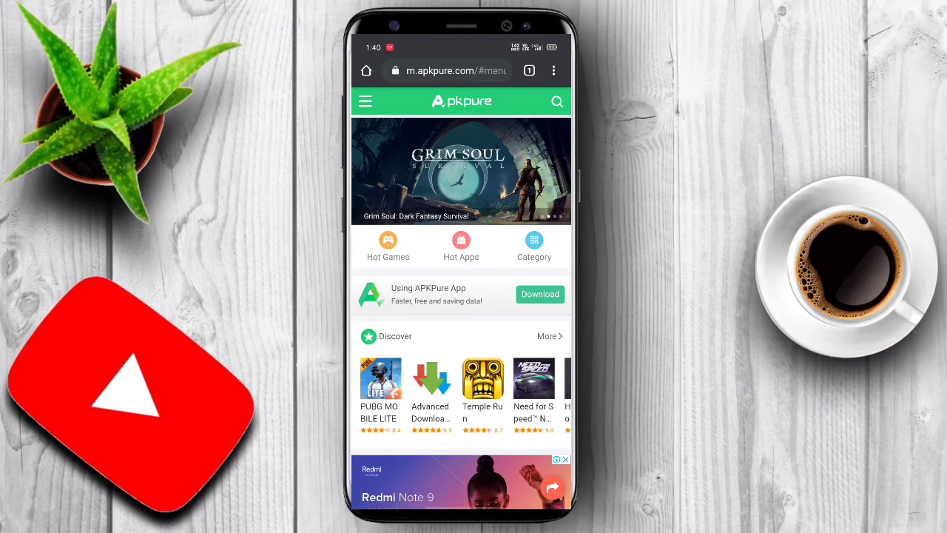
scroll(461, 296, "down", 3)
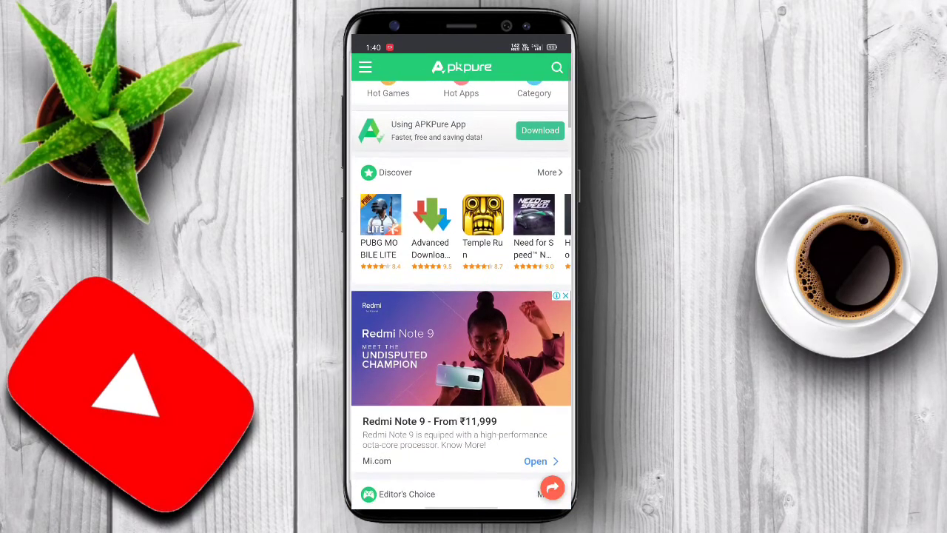
scroll(461, 296, "up", 3)
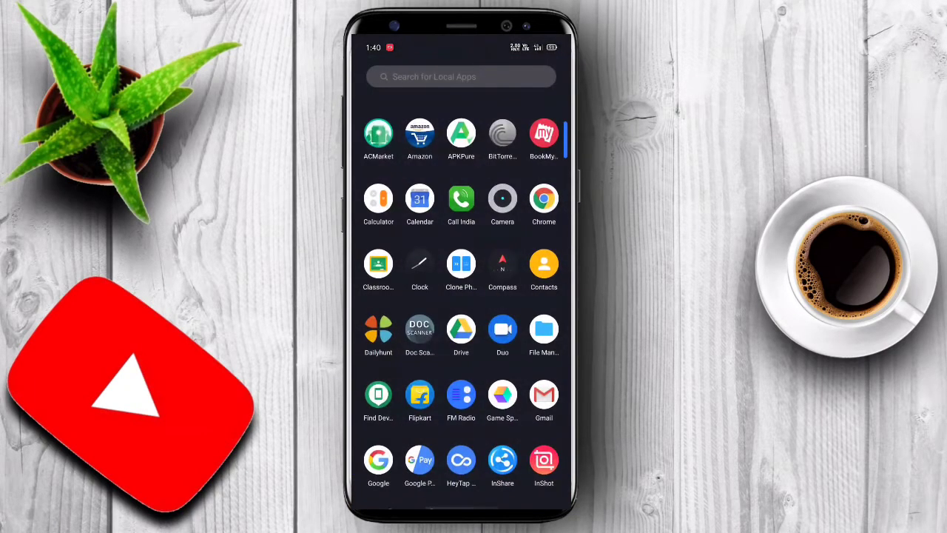
Step: Launch the APKPure app and scroll through its home feed
scroll(461, 296, "down", 1)
left_click(460, 102)
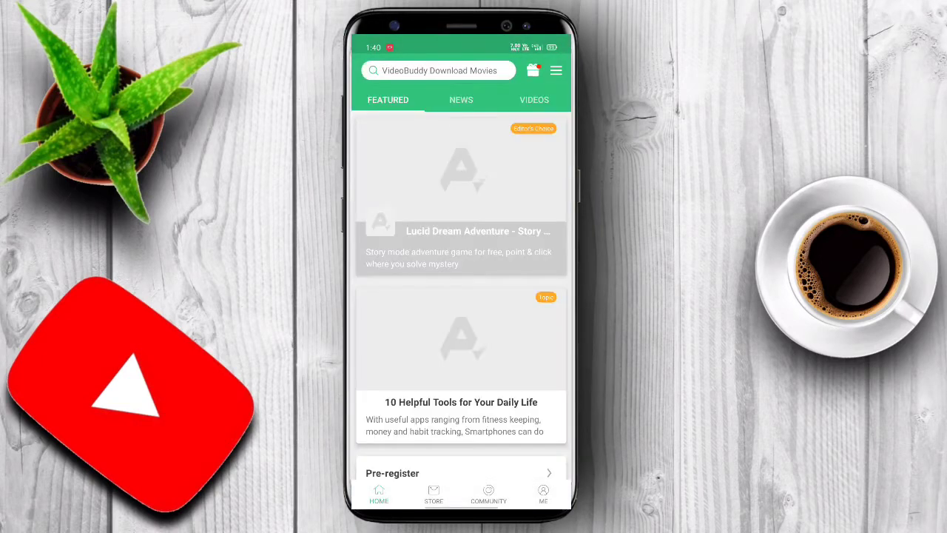
scroll(461, 296, "down", 5)
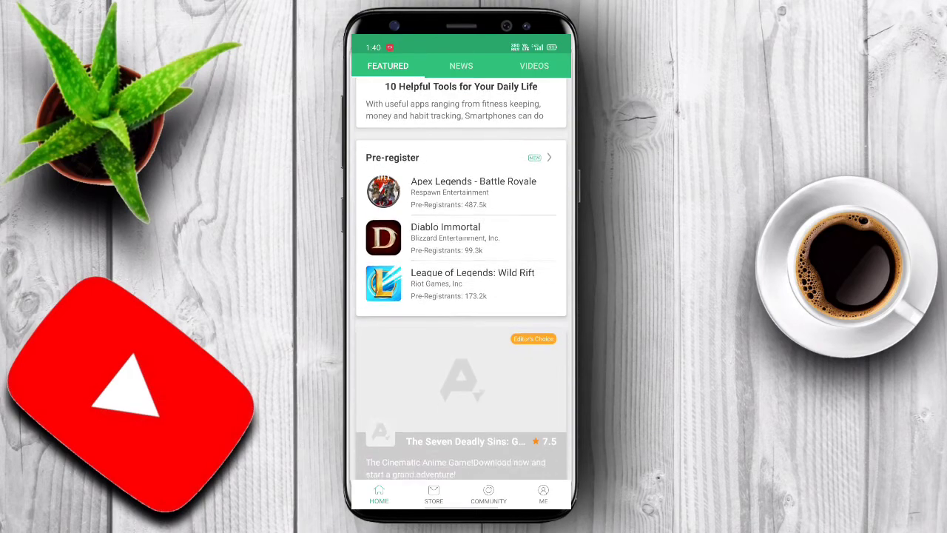
scroll(461, 296, "down", 5)
scroll(460, 296, "down", 5)
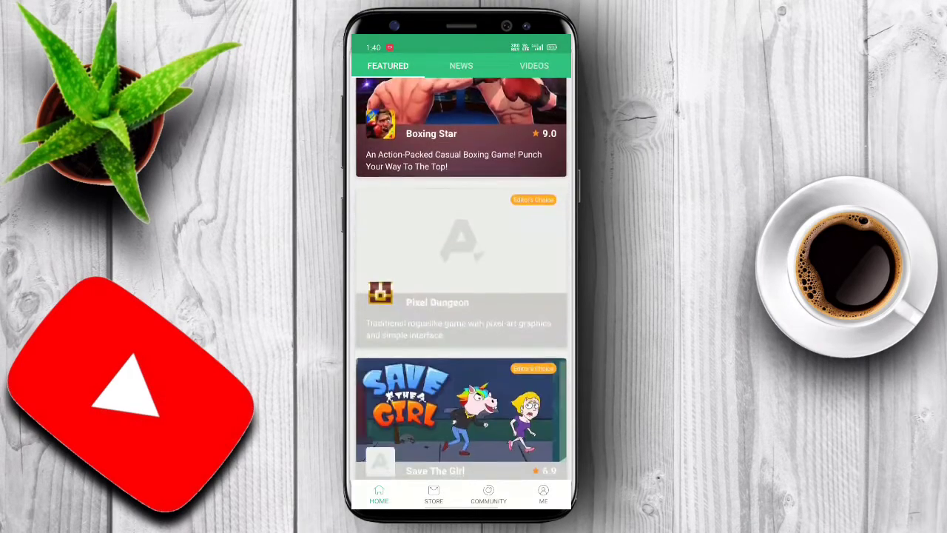
scroll(461, 296, "up", 10)
Step: Search APKPure for 'Adobe rush' and open the Adobe Premiere Rush — Video Editor page
left_click(438, 70)
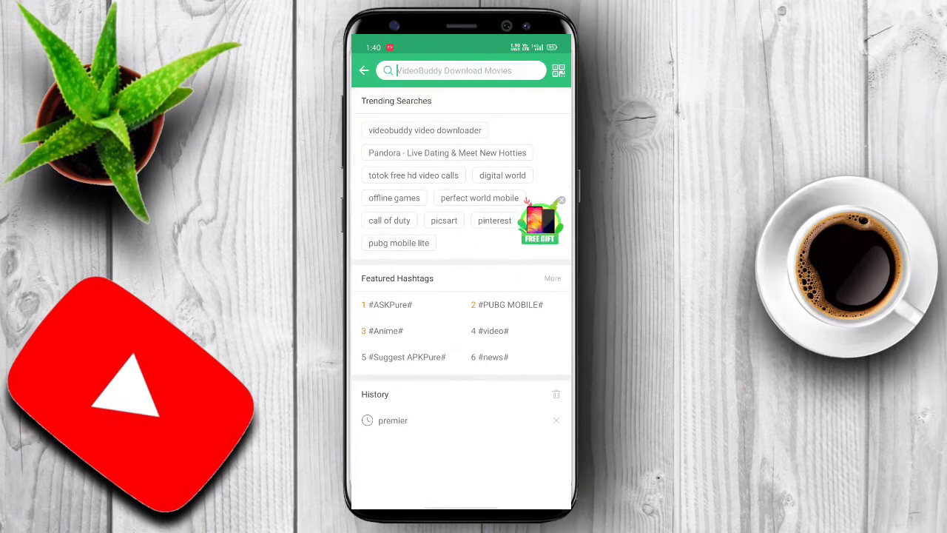
left_click(369, 447)
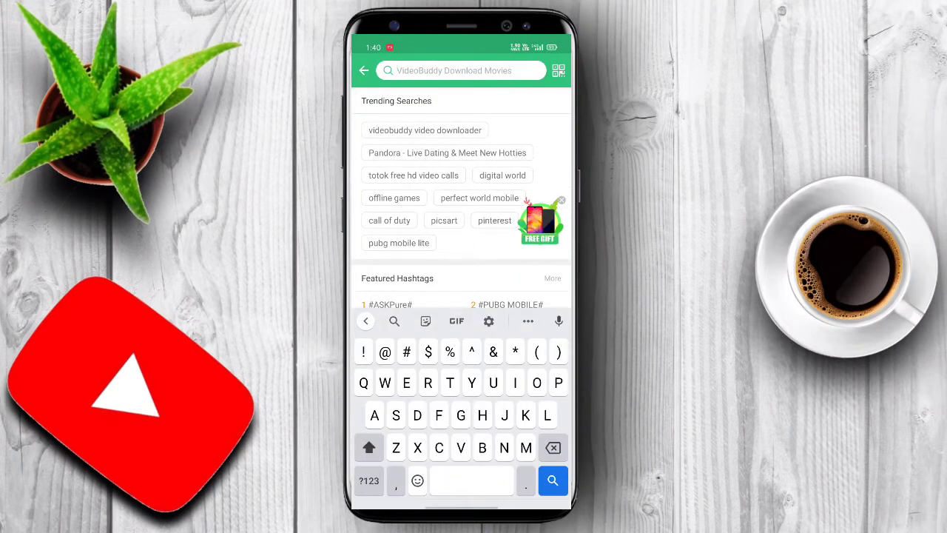
type("Adobe ")
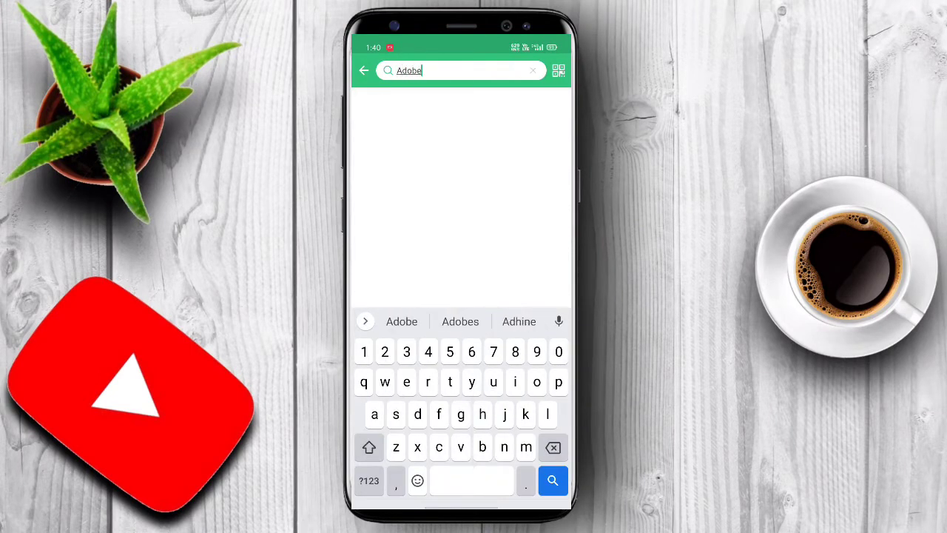
type("ru")
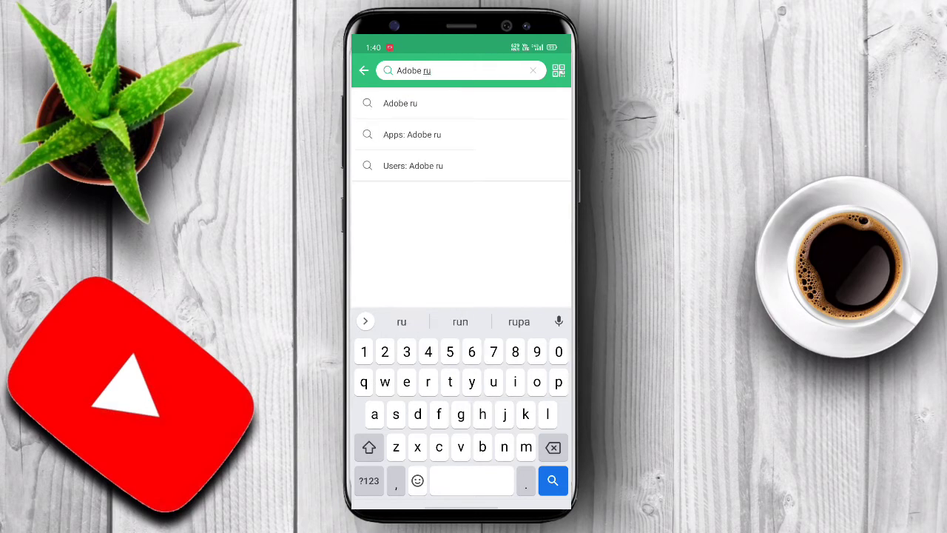
type("sh")
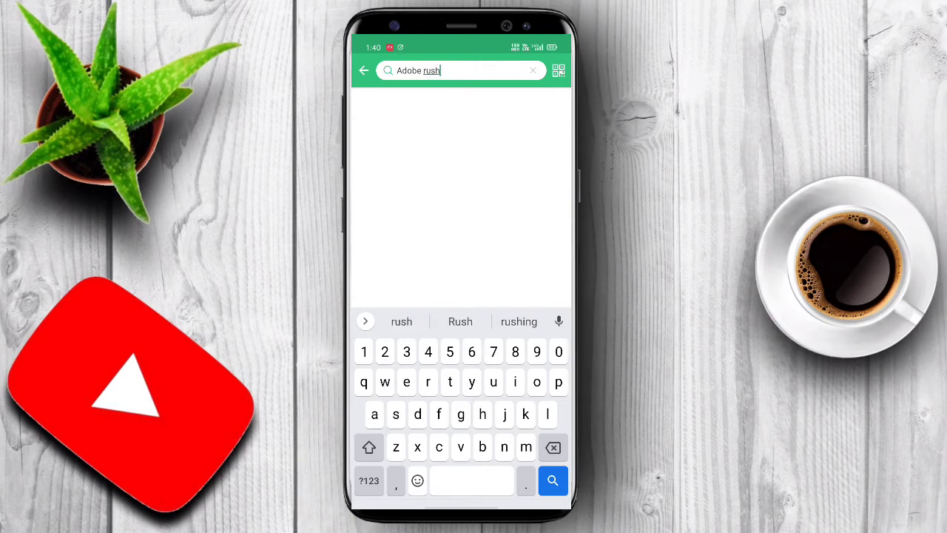
key("Return")
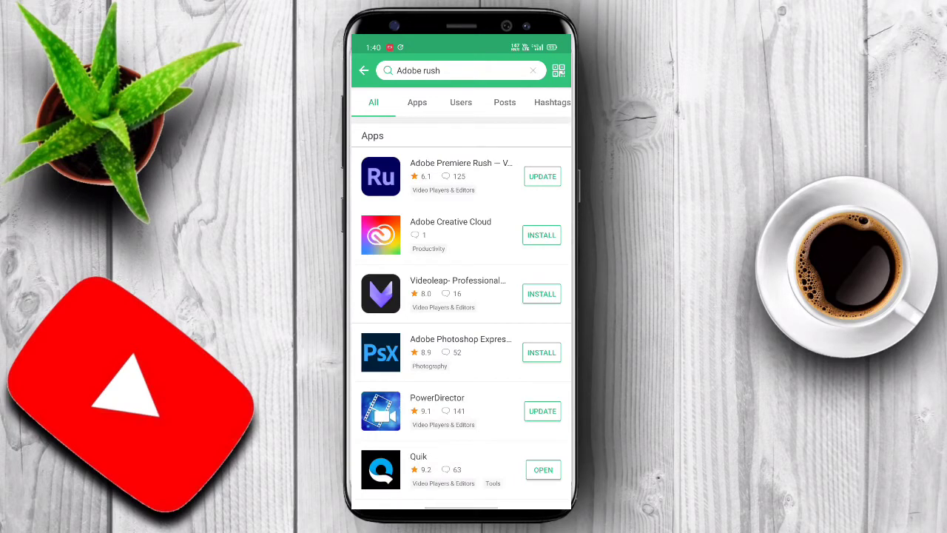
left_click(444, 176)
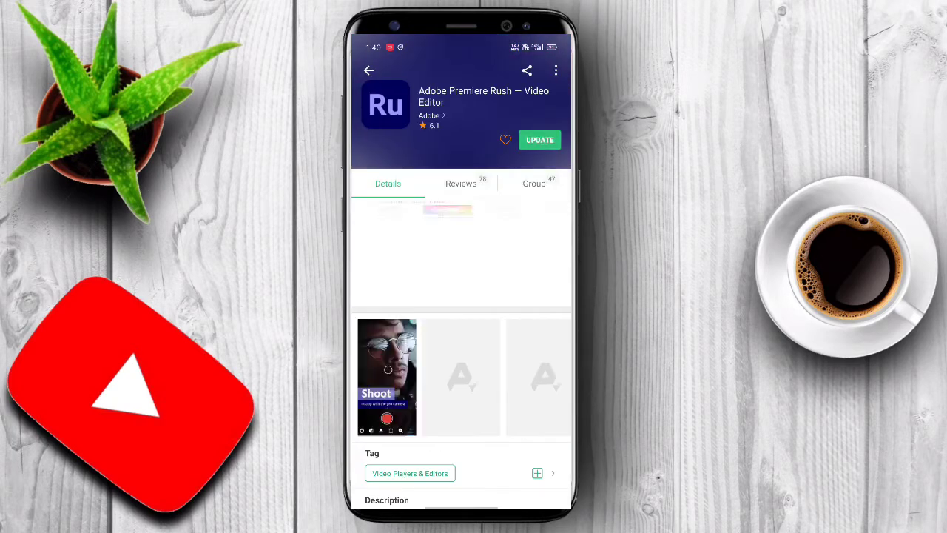
scroll(461, 326, "down", 2)
Step: Start the Premiere Rush update over mobile data and preview the first screenshot
left_click(539, 113)
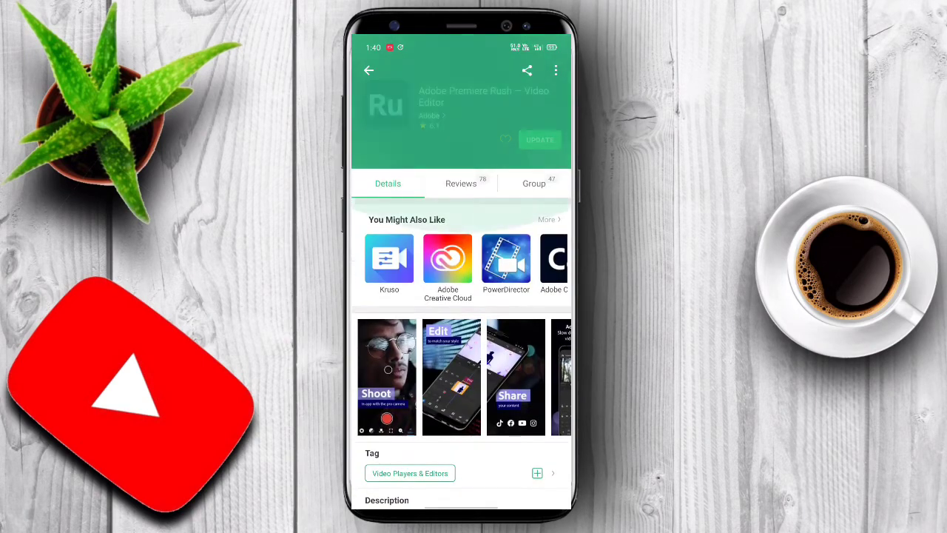
left_click(520, 310)
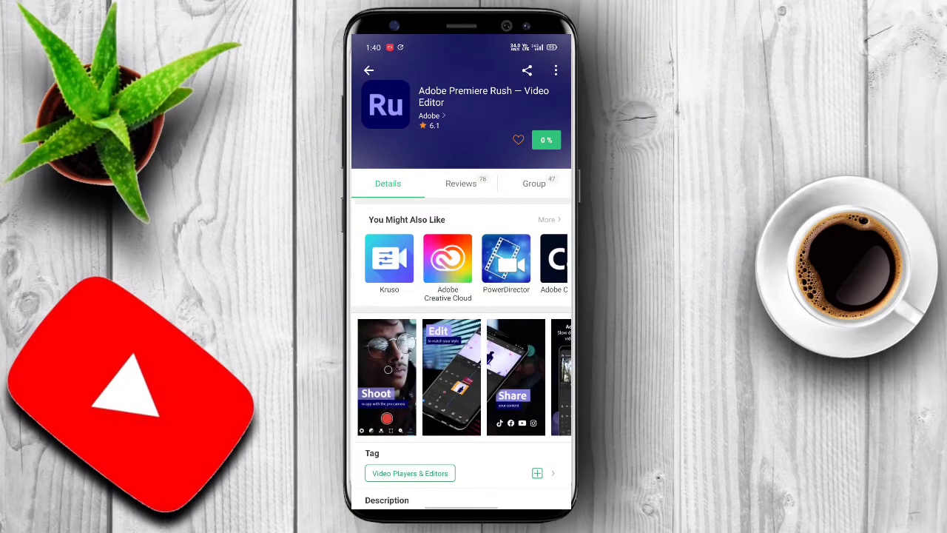
left_click(387, 369)
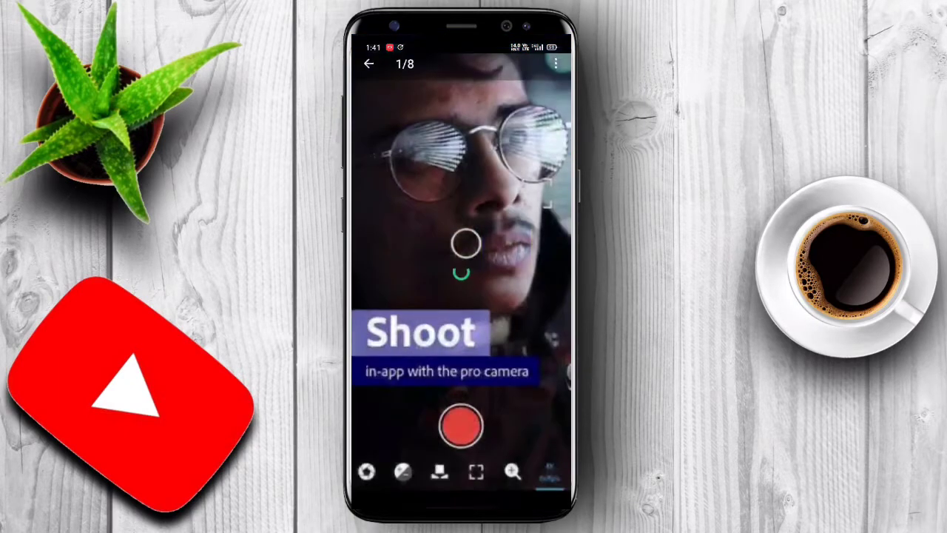
left_click(466, 243)
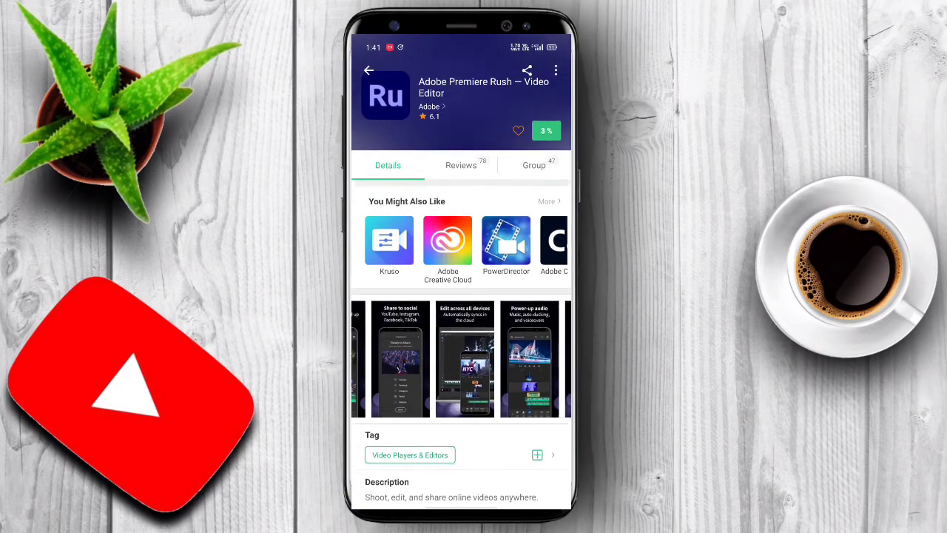
Step: Scroll the app page, return to the Adobe rush search results, and check the download
scroll(461, 296, "down", 5)
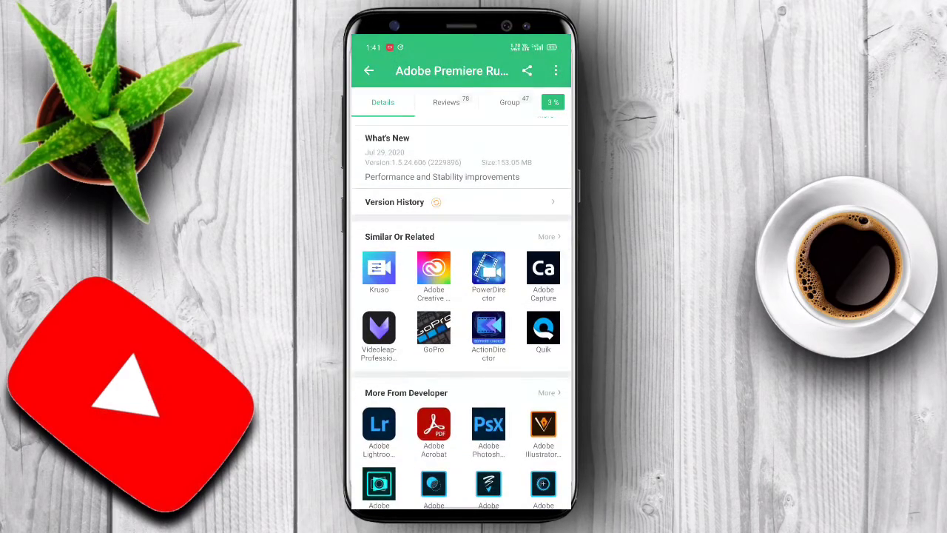
scroll(461, 311, "up", 1)
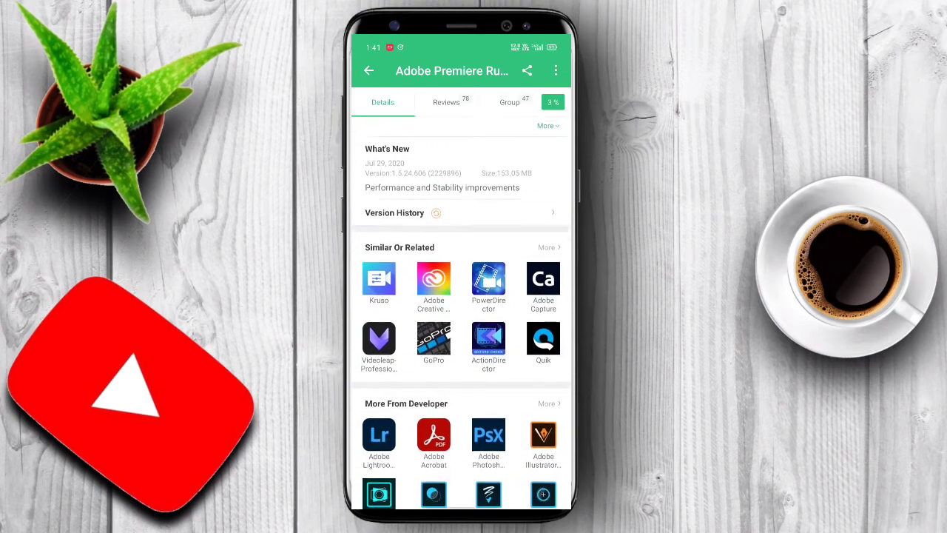
scroll(461, 296, "up", 10)
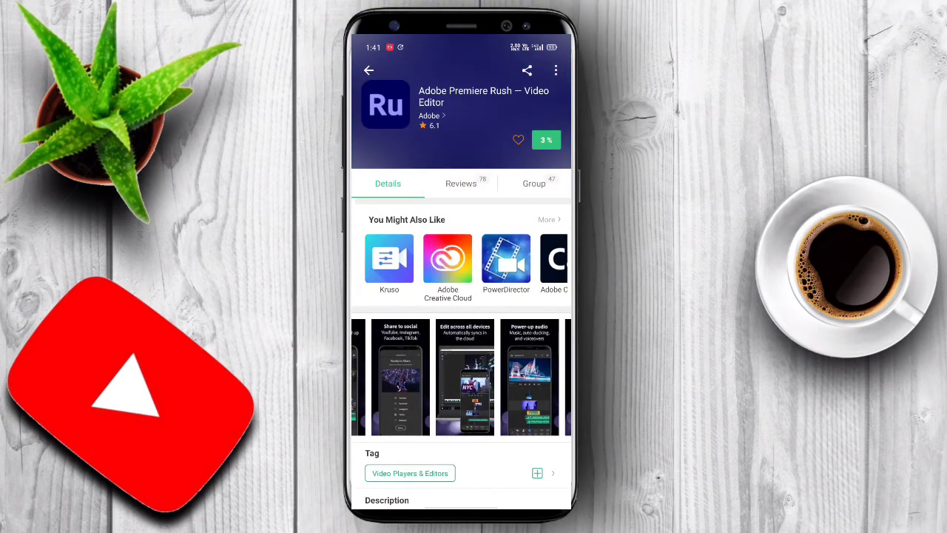
left_click(556, 69)
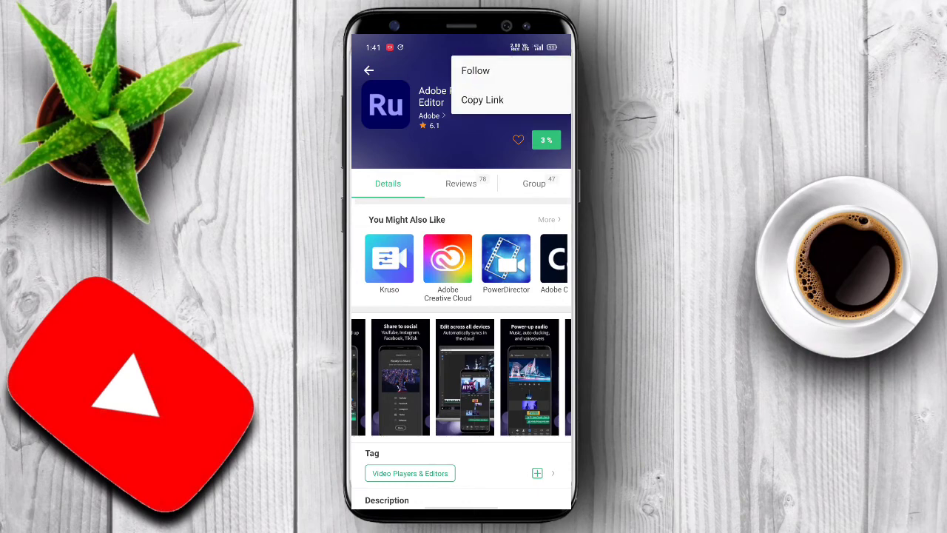
key("Escape")
left_click(369, 69)
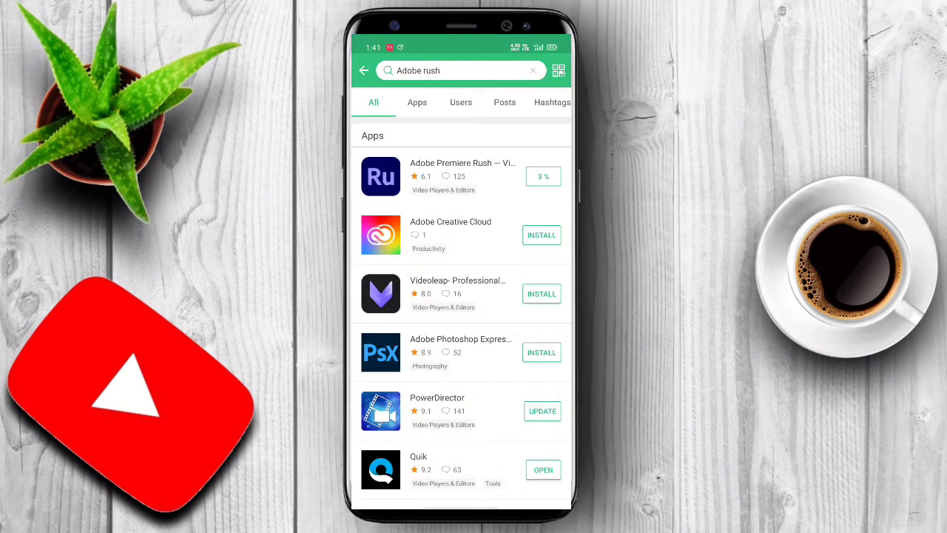
left_click(558, 70)
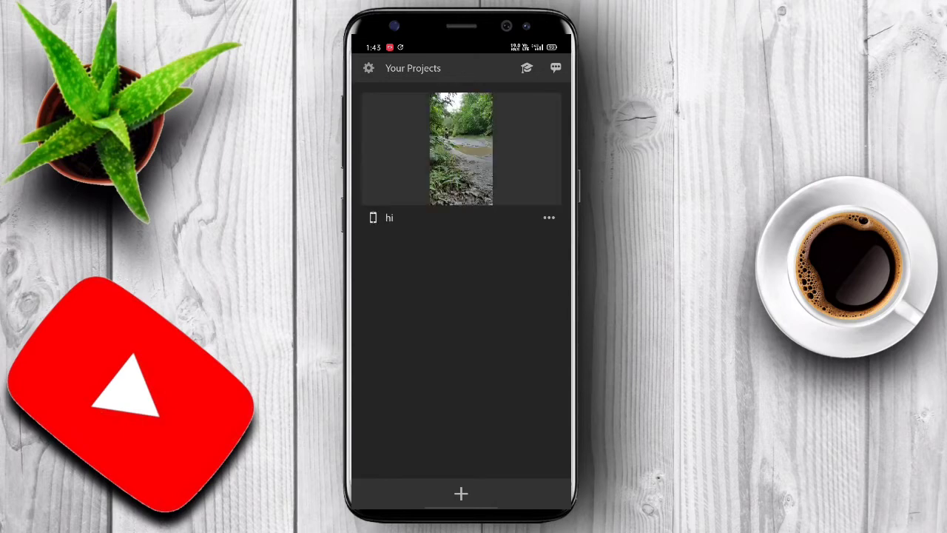
Step: In Premiere Rush, start a new project adding media from the phone's Videos
left_click(368, 68)
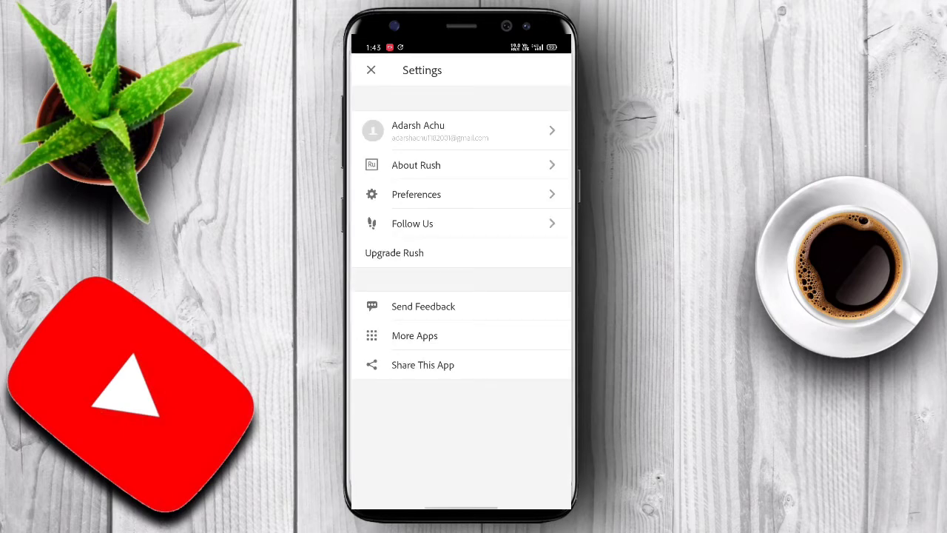
left_click(371, 70)
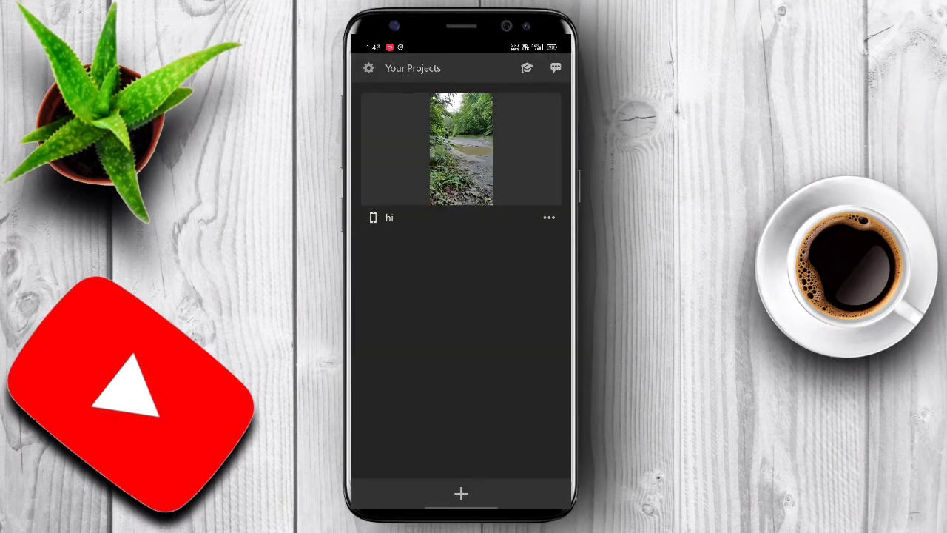
left_click(461, 493)
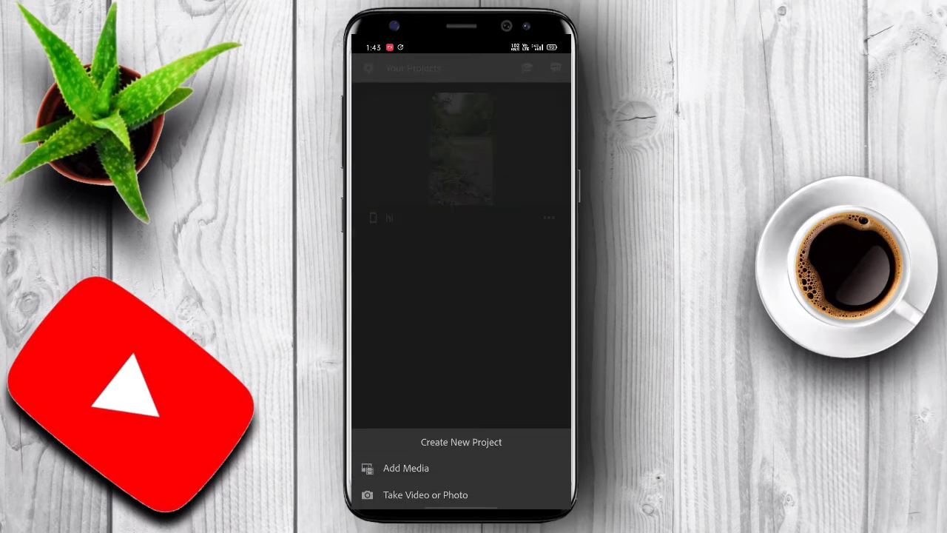
left_click(405, 467)
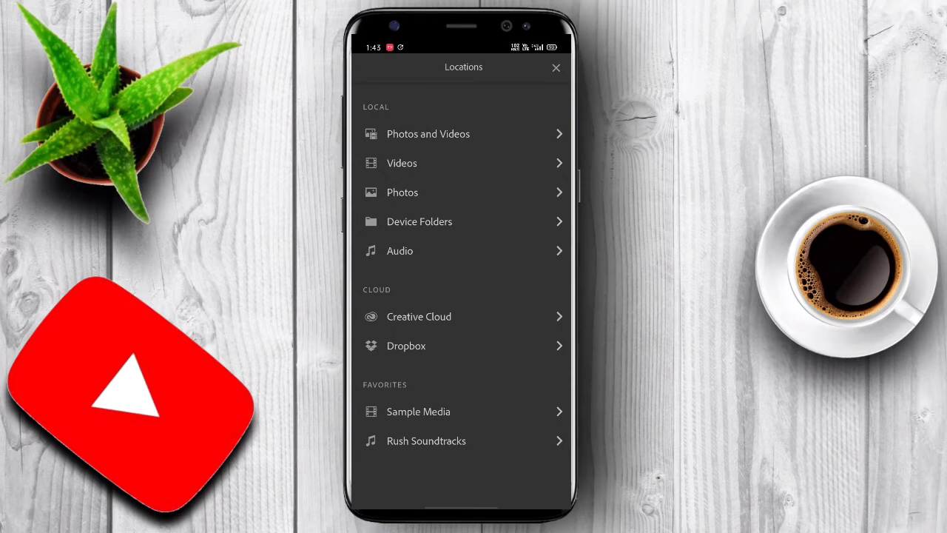
left_click(401, 163)
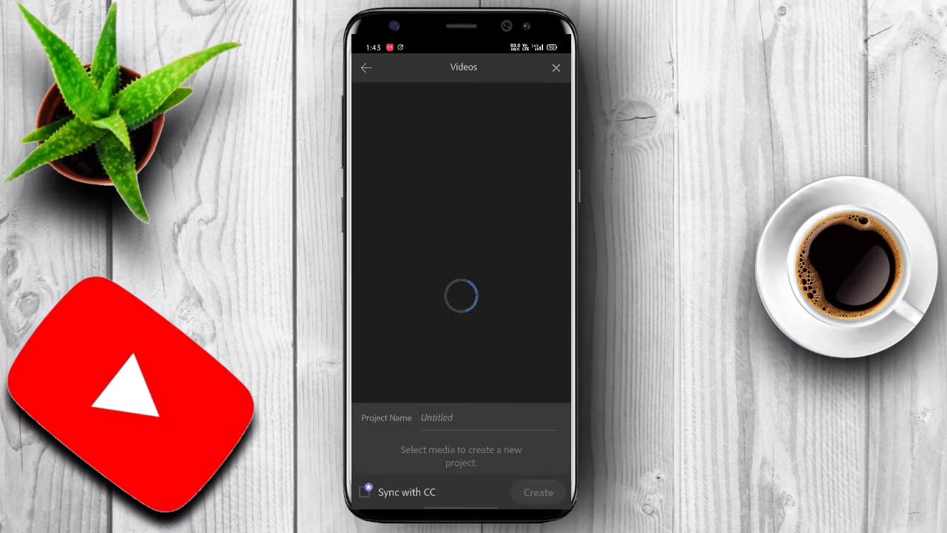
Step: Name the new project 'basic' and dismiss the keyboard to show the videos
left_click(422, 418)
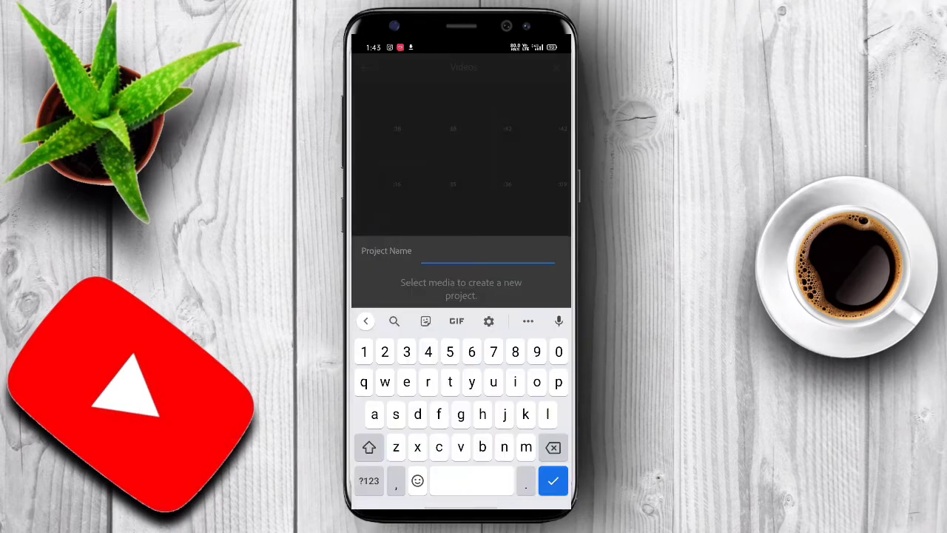
type("bad")
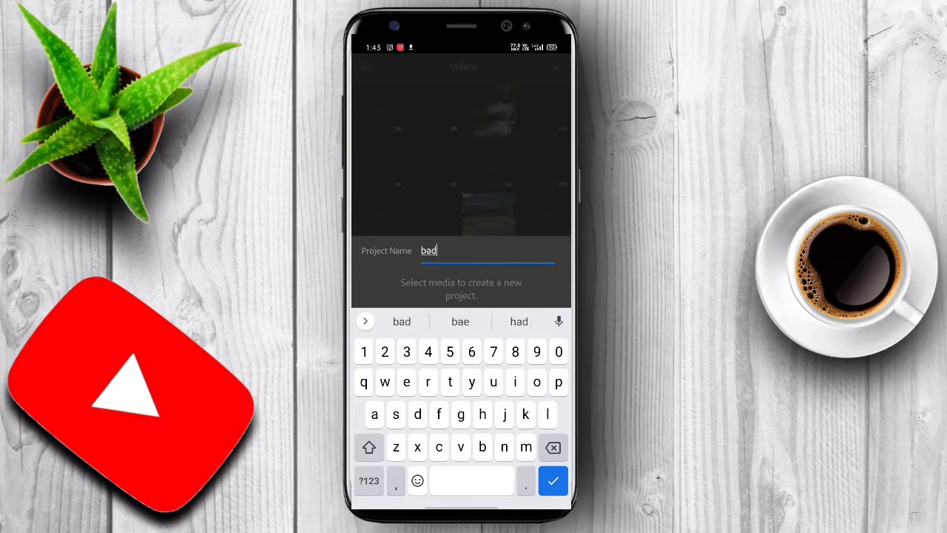
key("BackSpace")
type("so")
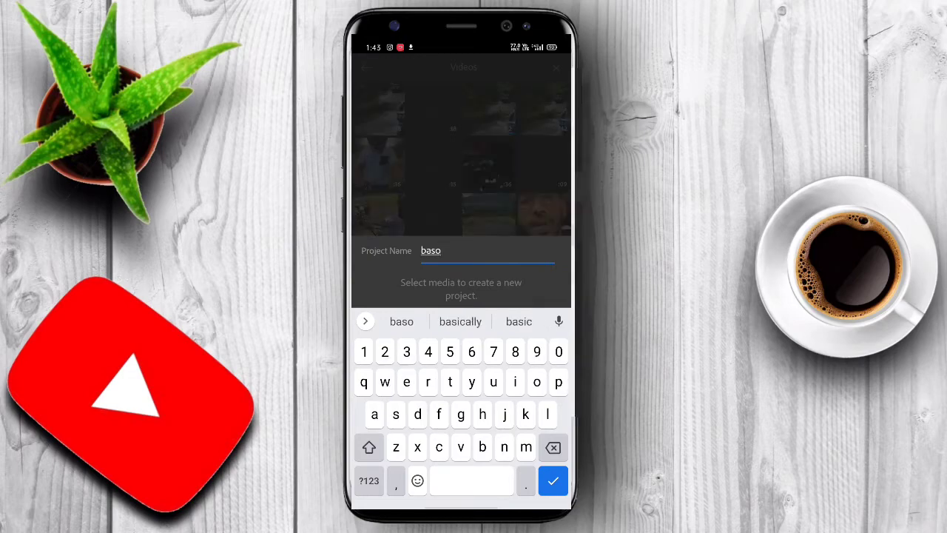
left_click(518, 321)
left_click(553, 480)
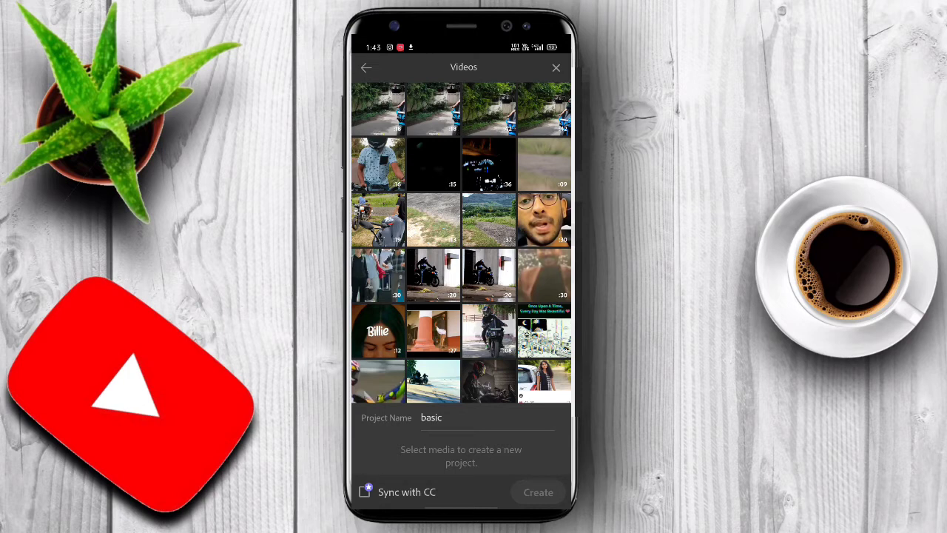
Step: Scroll down the Videos grid and select the 10:48 motorcycle ride clip
scroll(460, 243, "down", 3)
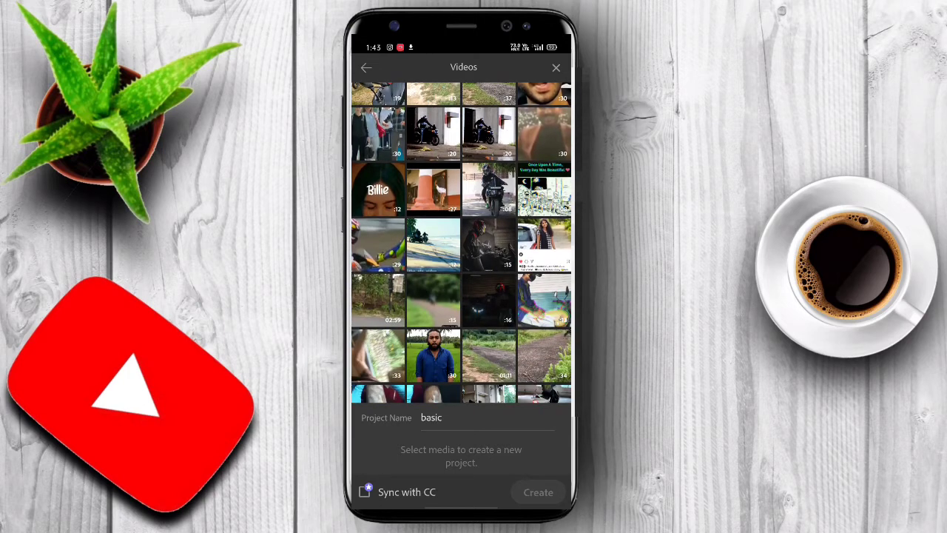
scroll(461, 243, "down", 2)
scroll(461, 243, "down", 4)
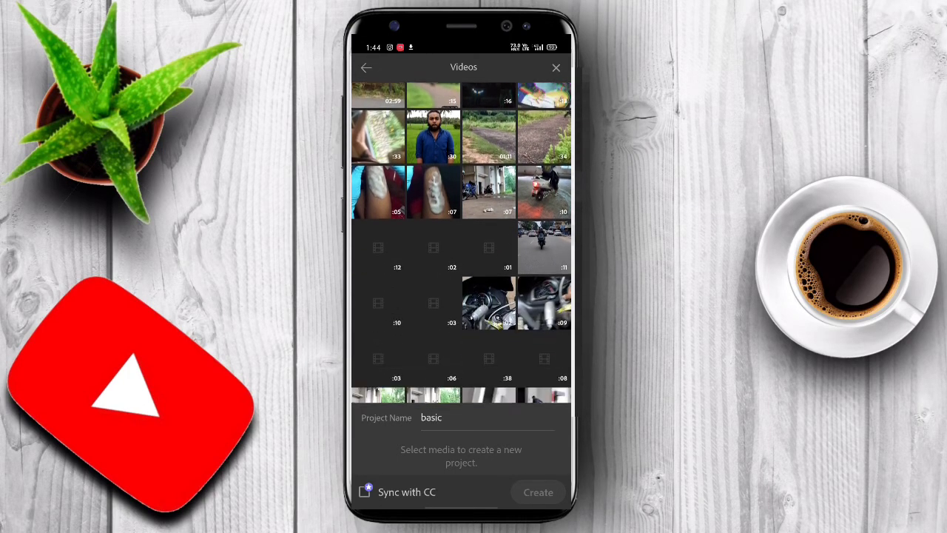
scroll(461, 243, "down", 2)
scroll(461, 243, "down", 2)
scroll(461, 243, "down", 1)
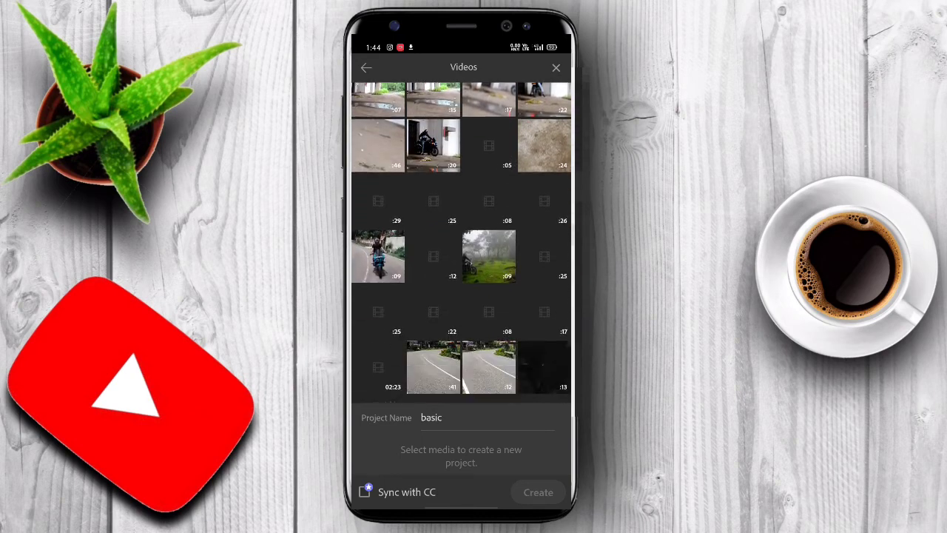
scroll(461, 243, "down", 1)
scroll(461, 243, "down", 1)
scroll(461, 243, "down", 2)
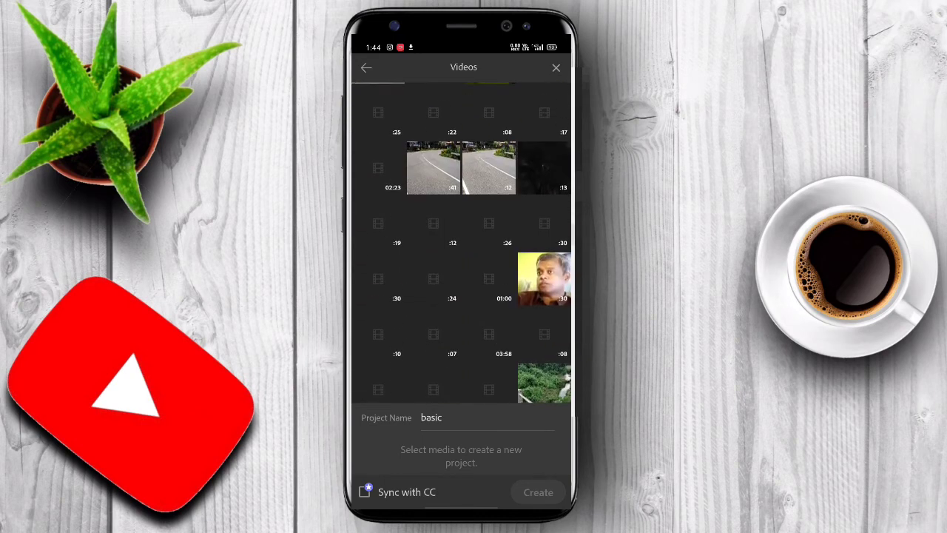
scroll(461, 242, "down", 4)
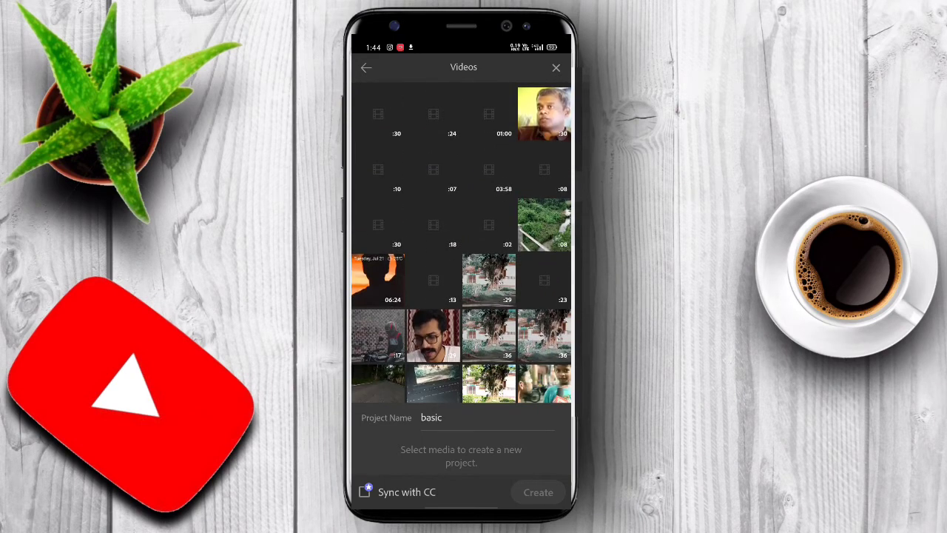
scroll(461, 242, "down", 3)
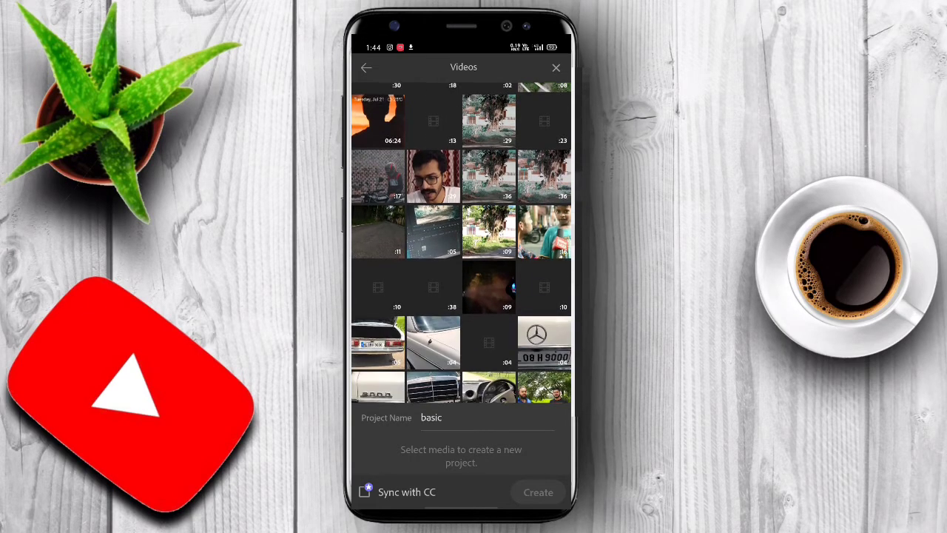
scroll(461, 243, "down", 5)
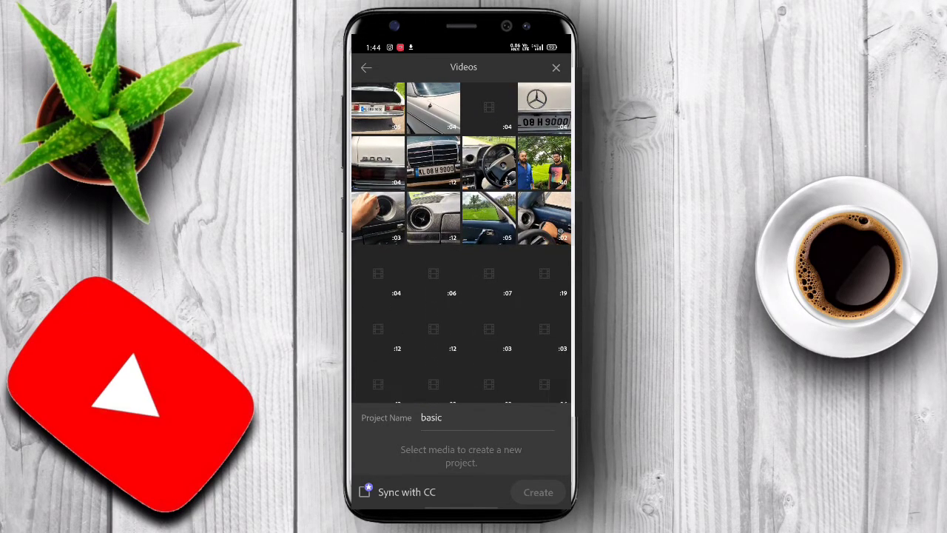
scroll(461, 243, "down", 3)
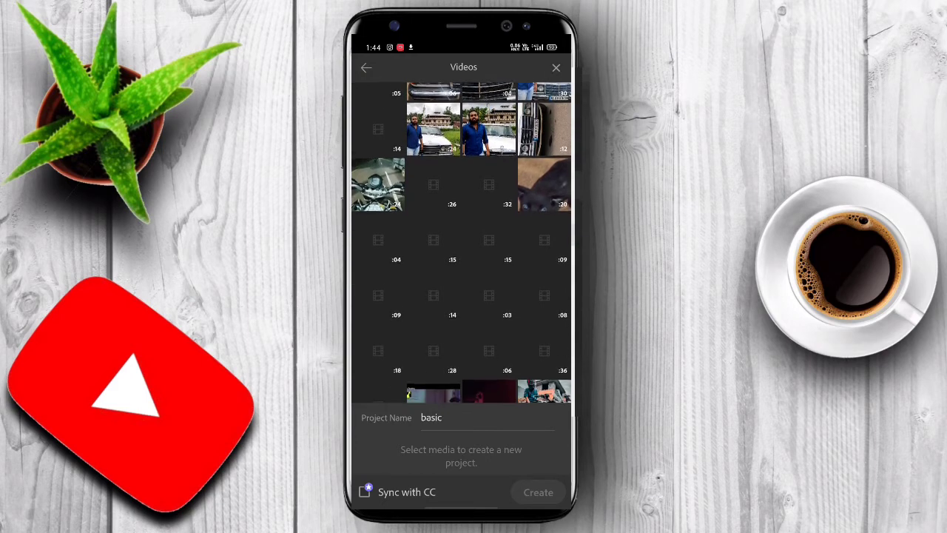
scroll(461, 242, "down", 1)
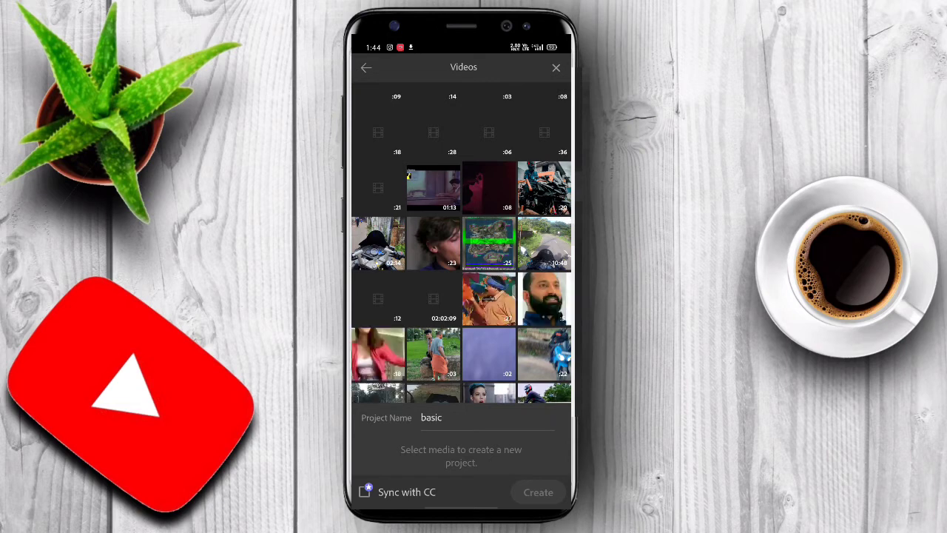
left_click(544, 244)
Step: Create the project so the motorcycle clip lands on the Sequence 01 timeline
left_click(538, 492)
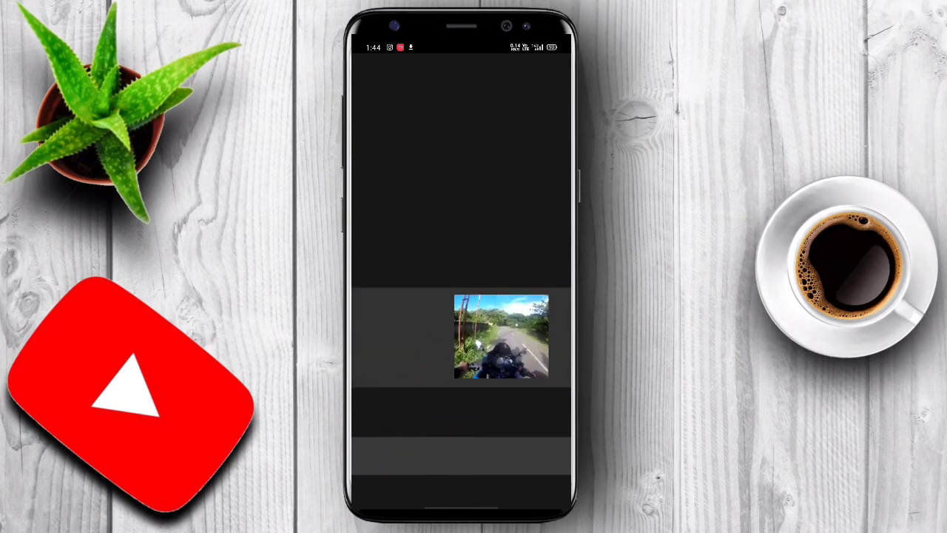
scroll(459, 336, "right", 3)
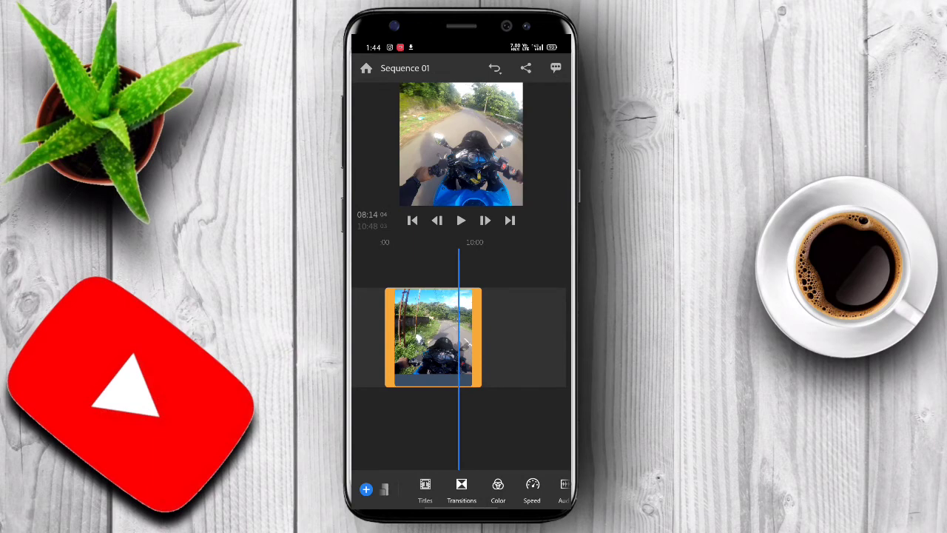
scroll(458, 337, "right", 1)
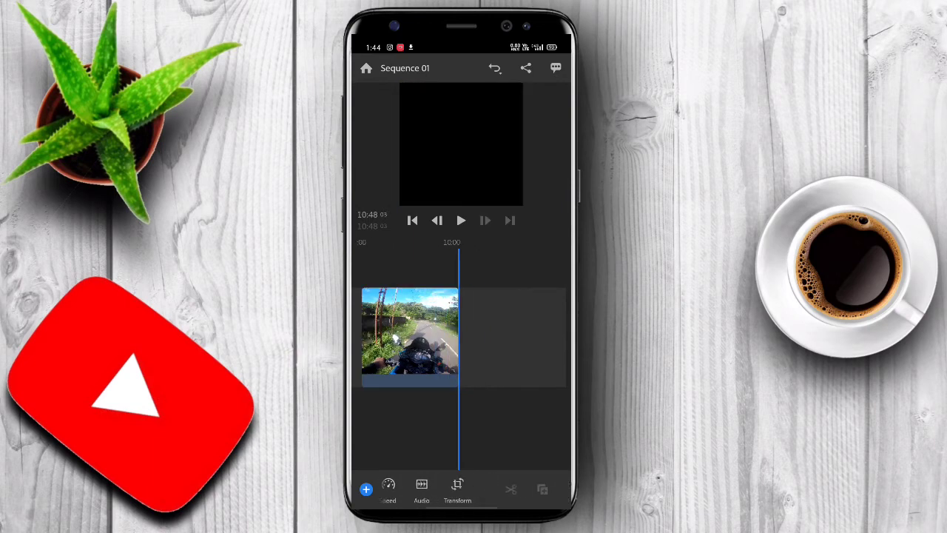
scroll(459, 336, "left", 4)
Step: Select the motorcycle clip on the timeline and preview it, then pause playback
left_click(503, 337)
scroll(458, 337, "right", 1)
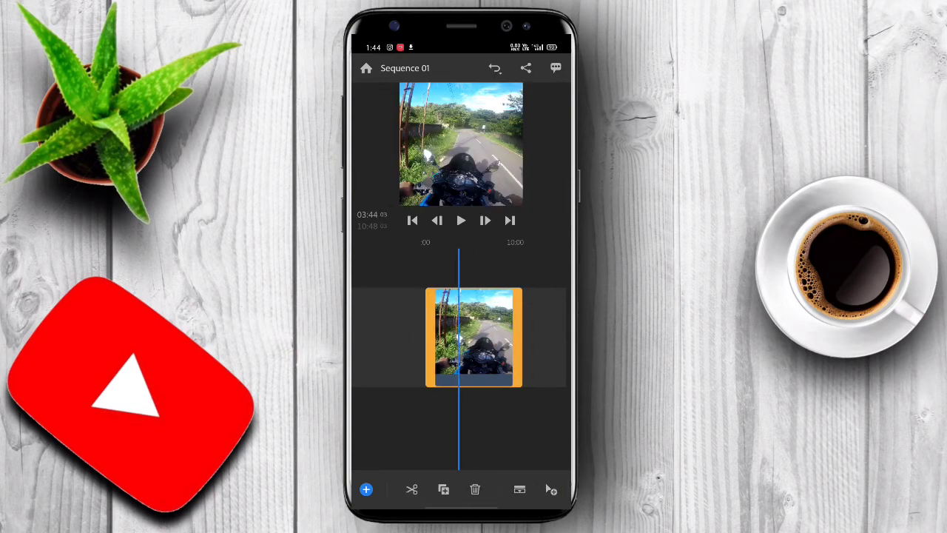
left_click(460, 220)
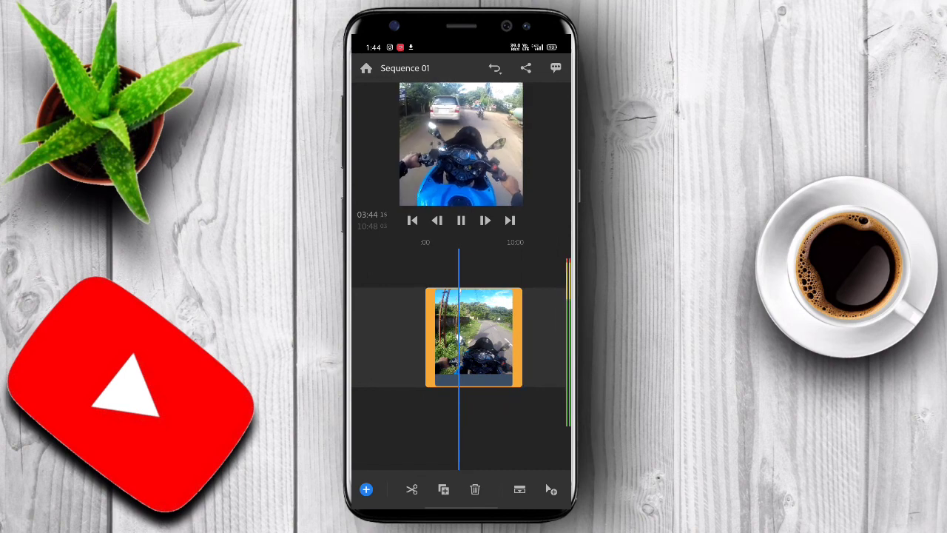
left_click(460, 220)
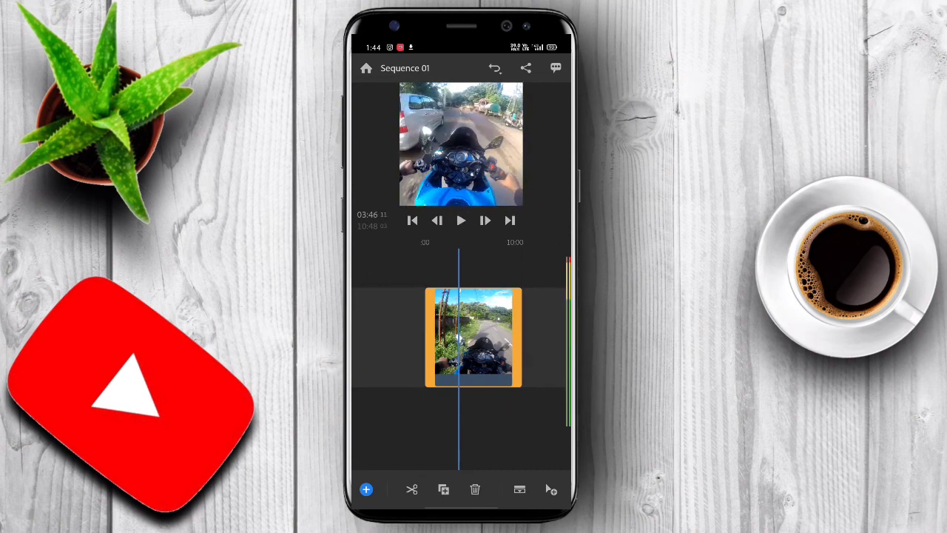
scroll(459, 337, "left", 2)
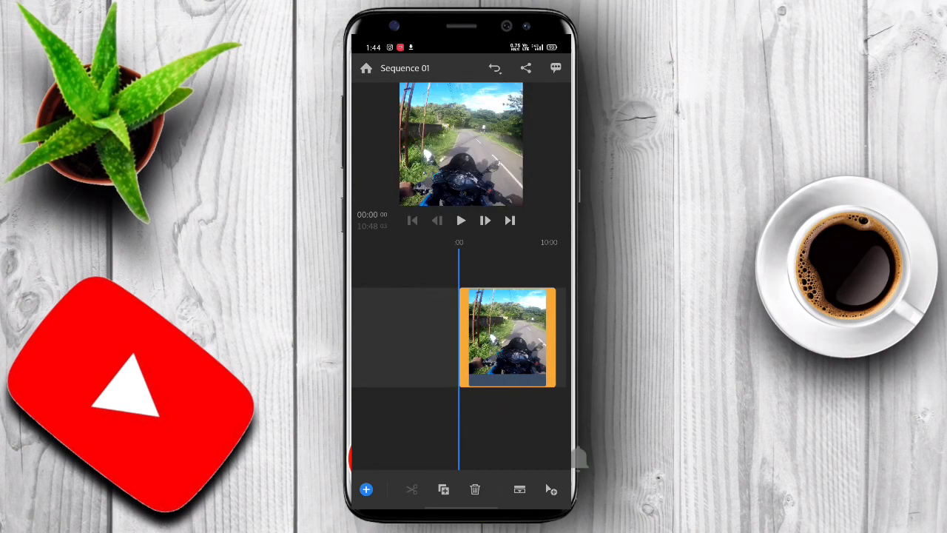
scroll(474, 336, "right", 2)
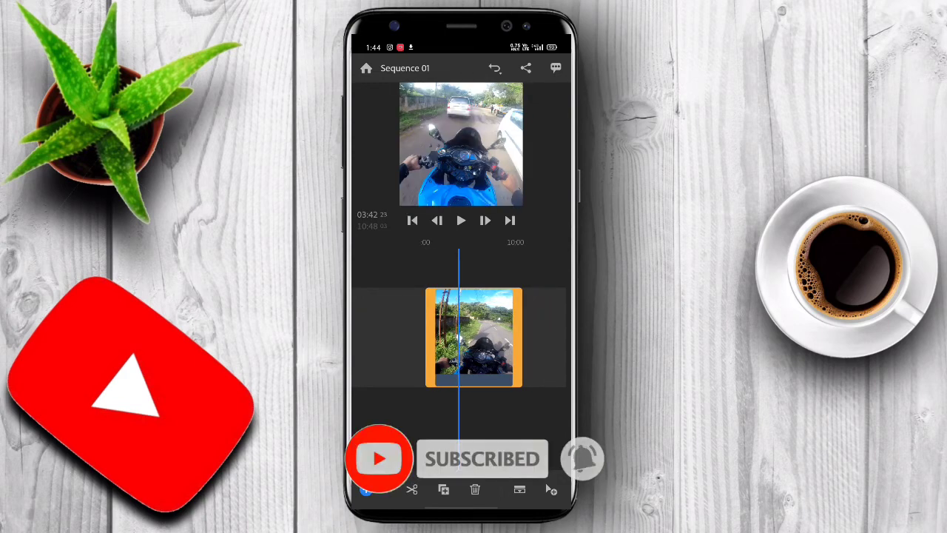